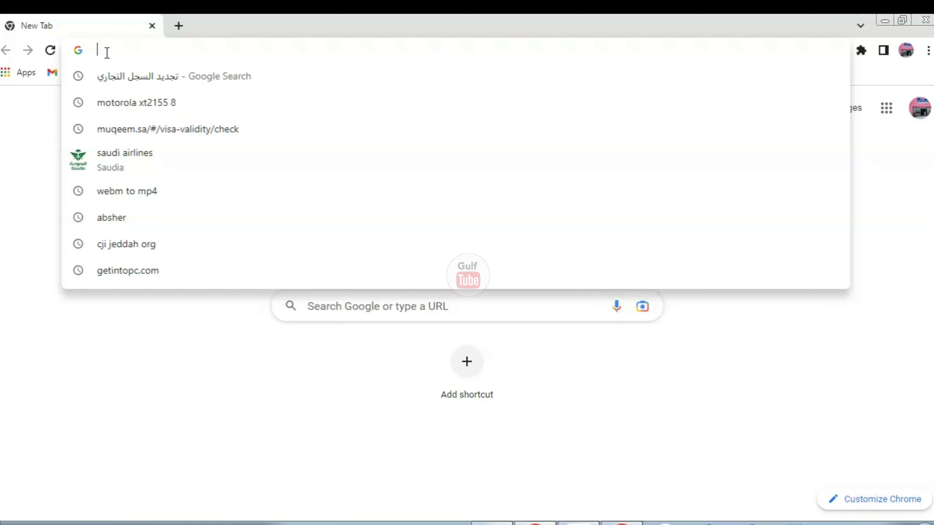
pyautogui.write('https://ecr.mc.gov.sa/')
pyautogui.moveTo(129, 47); pyautogui.dragTo(187, 46)
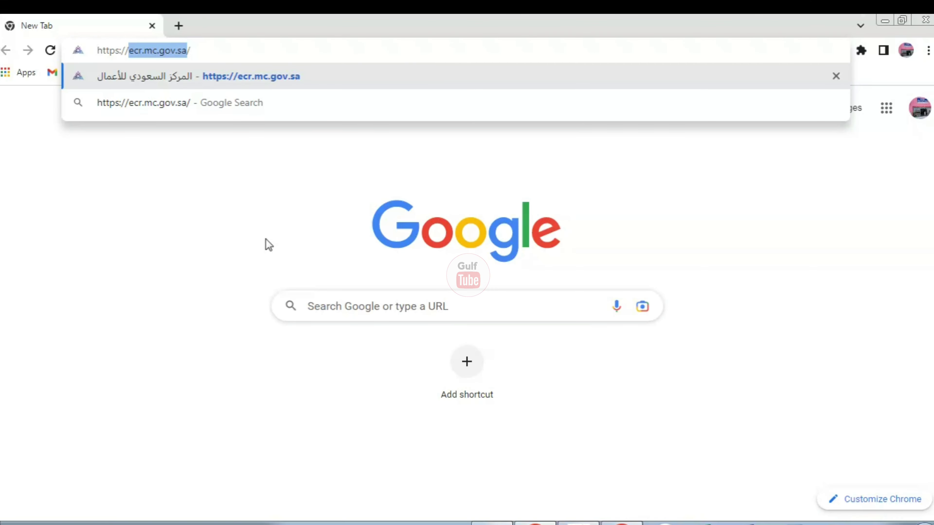
pyautogui.press('Return')
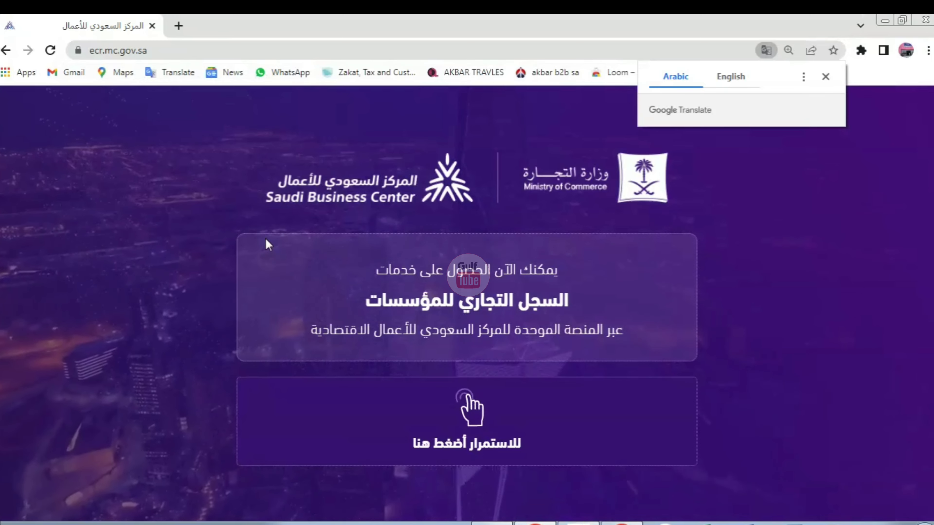
# Dismiss the translation offer, continue to the portal login page and switch it to English
pyautogui.click(451, 511)
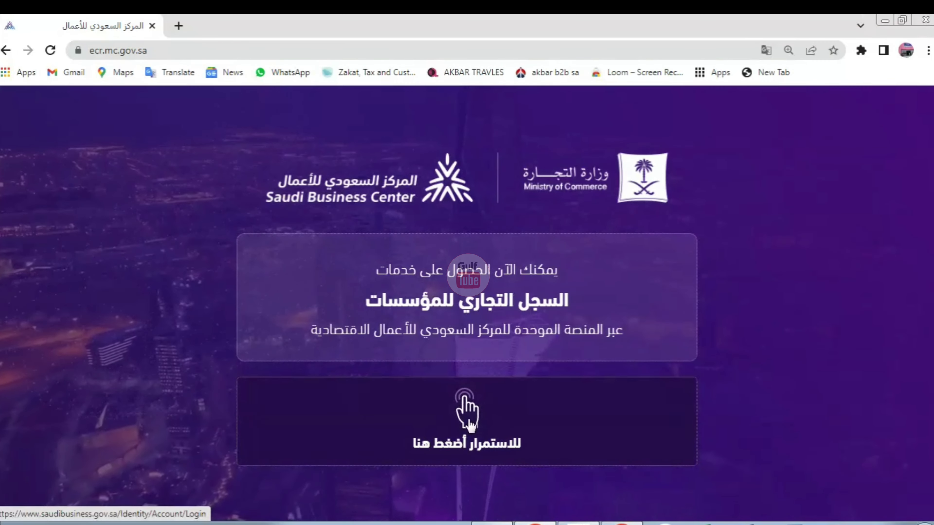
pyautogui.click(470, 421)
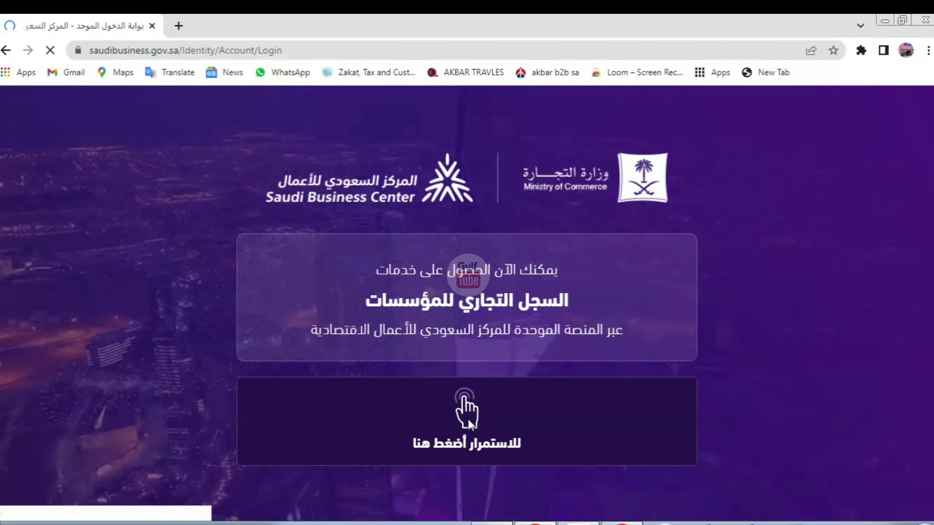
pyautogui.scroll(-3, 466, 418)
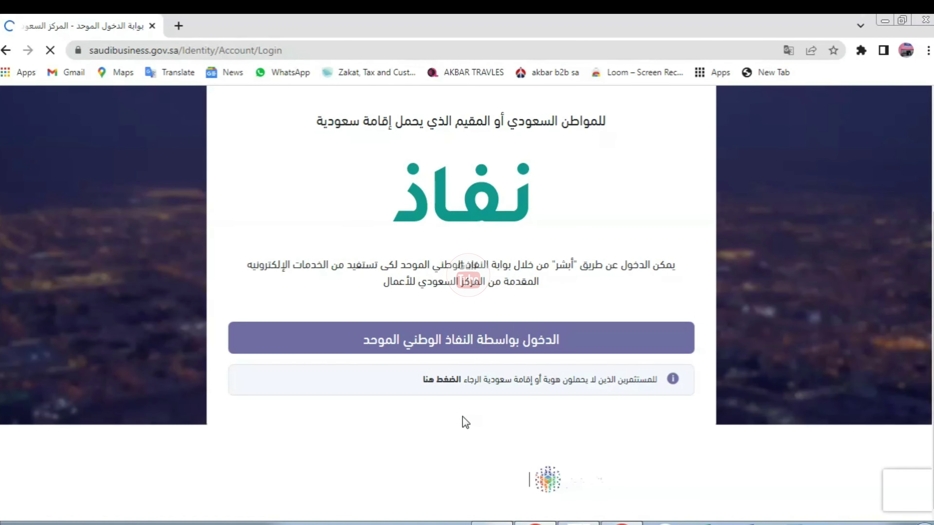
pyautogui.scroll(3, 463, 417)
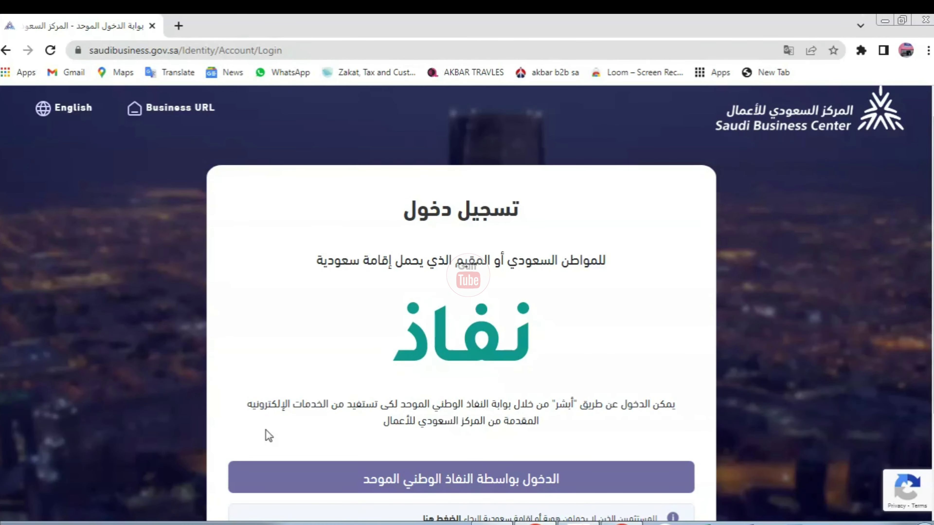
pyautogui.click(63, 107)
pyautogui.scroll(-3, 439, 371)
# Choose login through the unified national access and switch Nafath to username and password sign-in
pyautogui.click(438, 370)
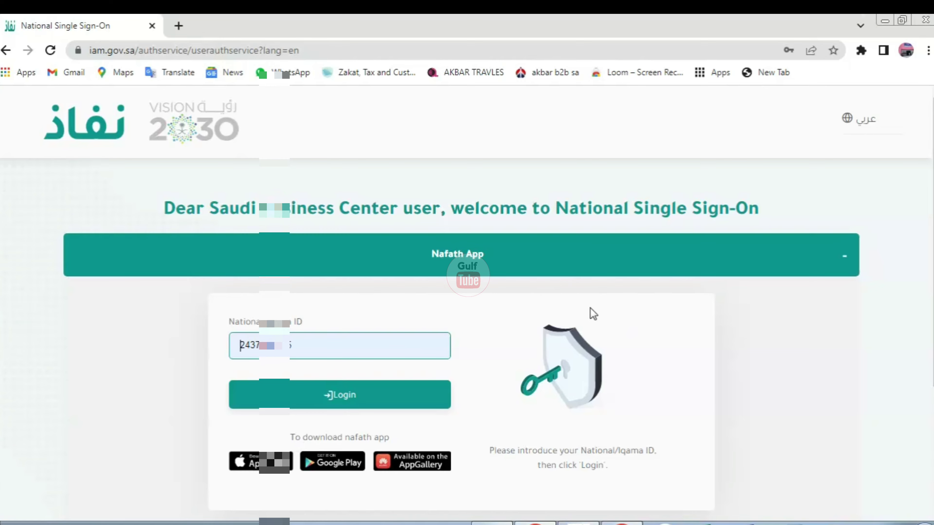
pyautogui.scroll(-4, 590, 307)
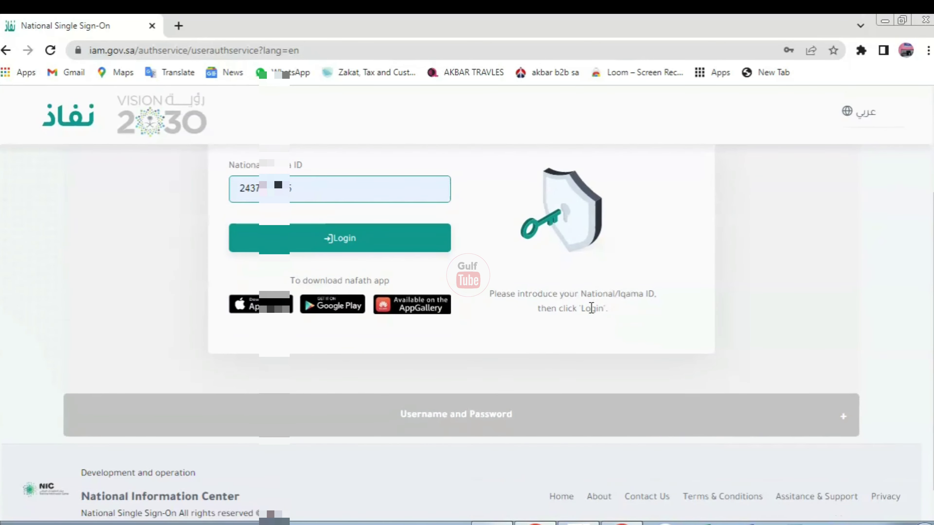
pyautogui.click(448, 421)
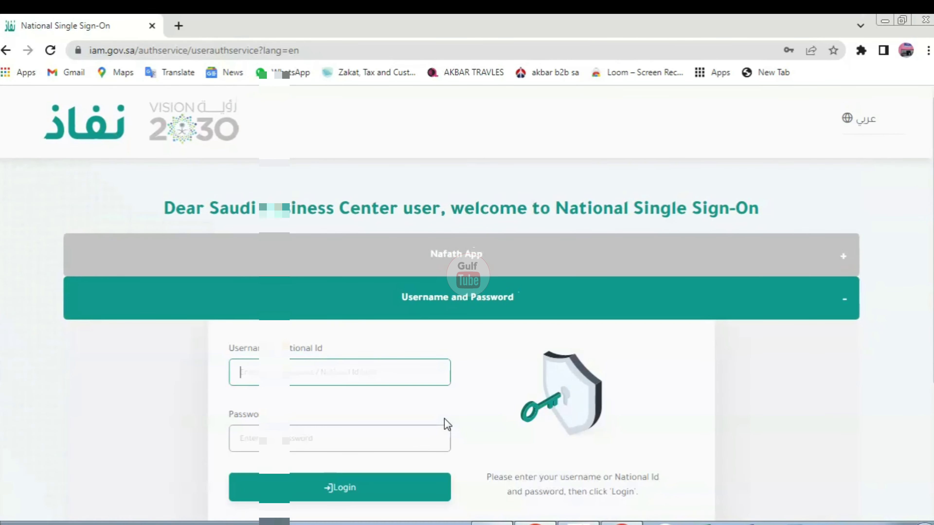
pyautogui.scroll(-3, 448, 423)
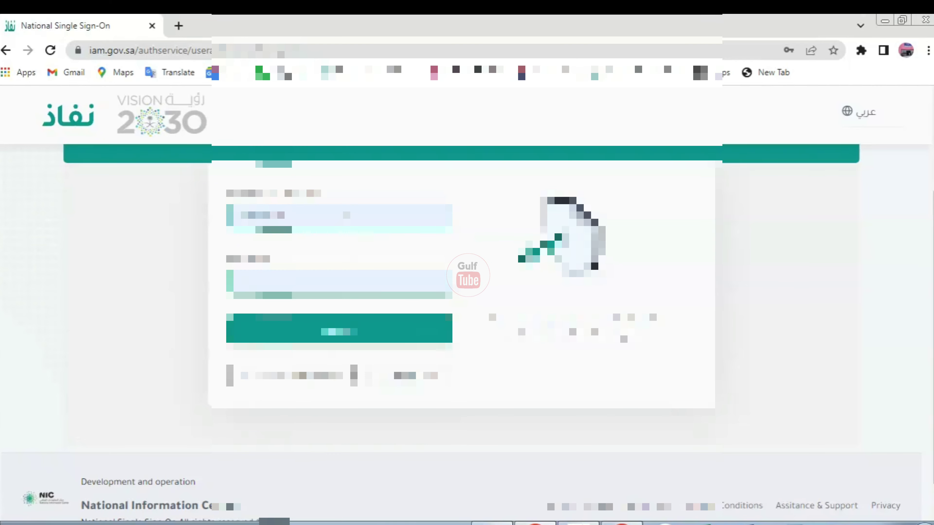
# Autofill the saved credentials, log in, and confirm with the SMS one-time code
pyautogui.click(369, 309)
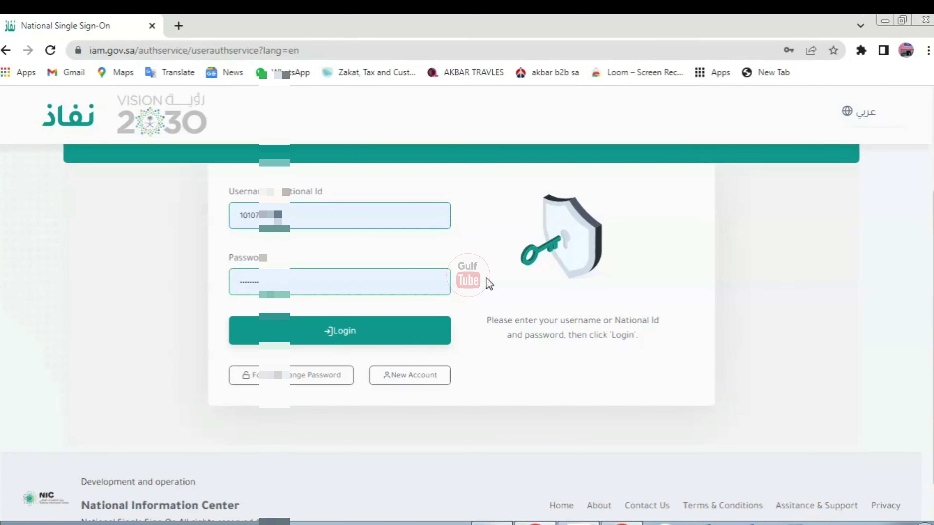
pyautogui.click(401, 340)
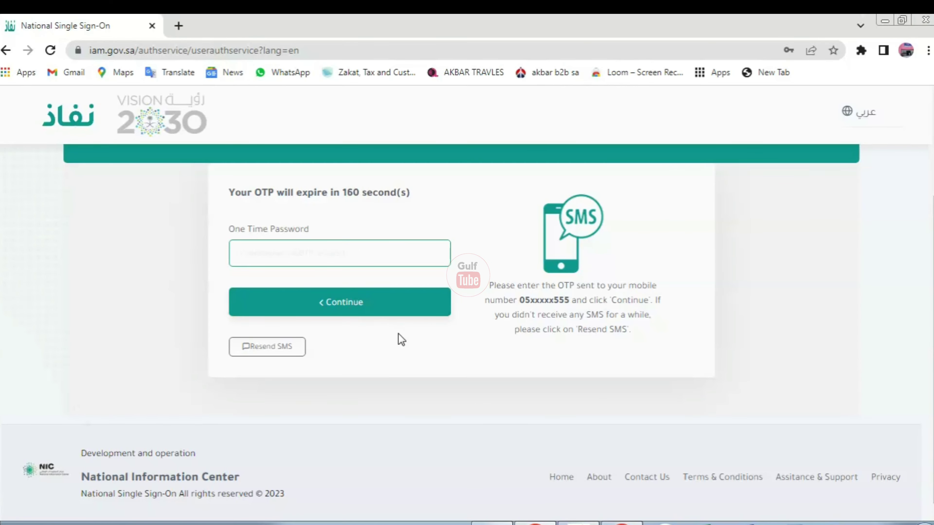
pyautogui.click(433, 310)
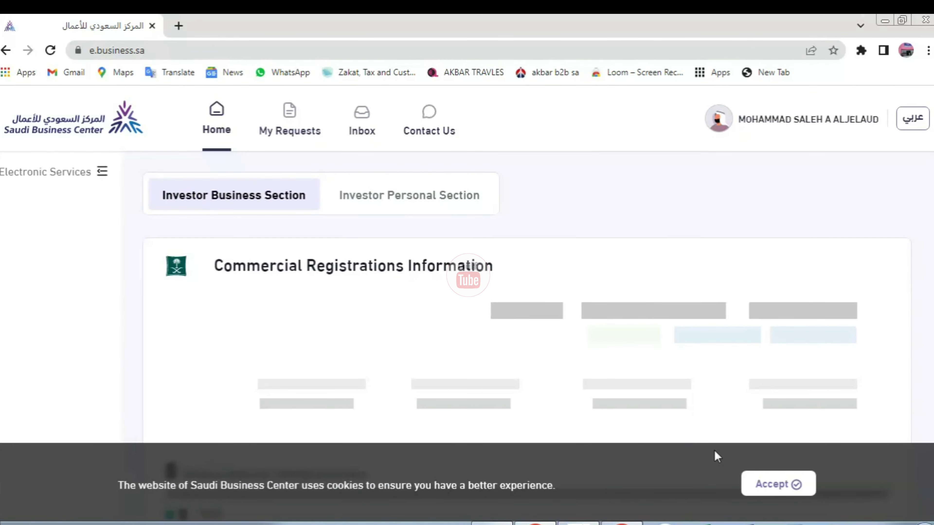
# Accept the cookie notice and show page 2 of the Commercial Registrations list
pyautogui.click(777, 485)
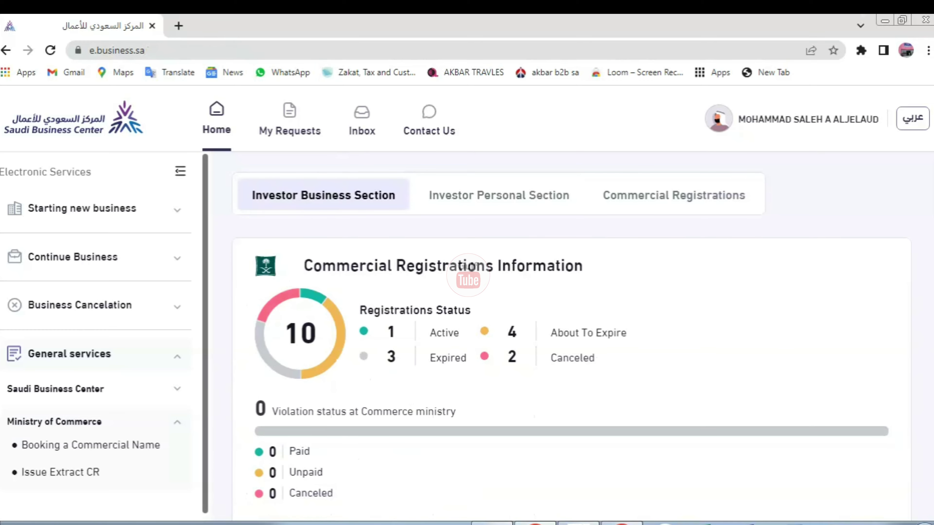
pyautogui.click(686, 204)
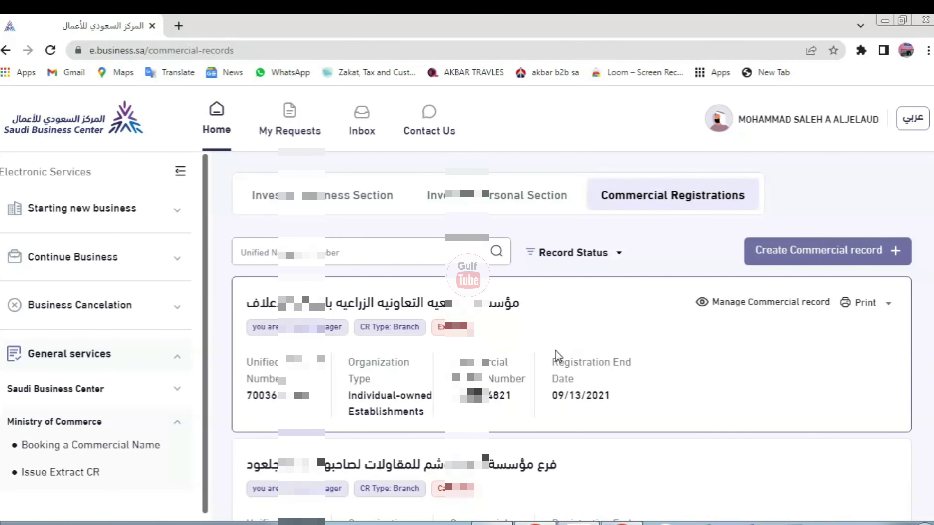
pyautogui.scroll(-5, 557, 354)
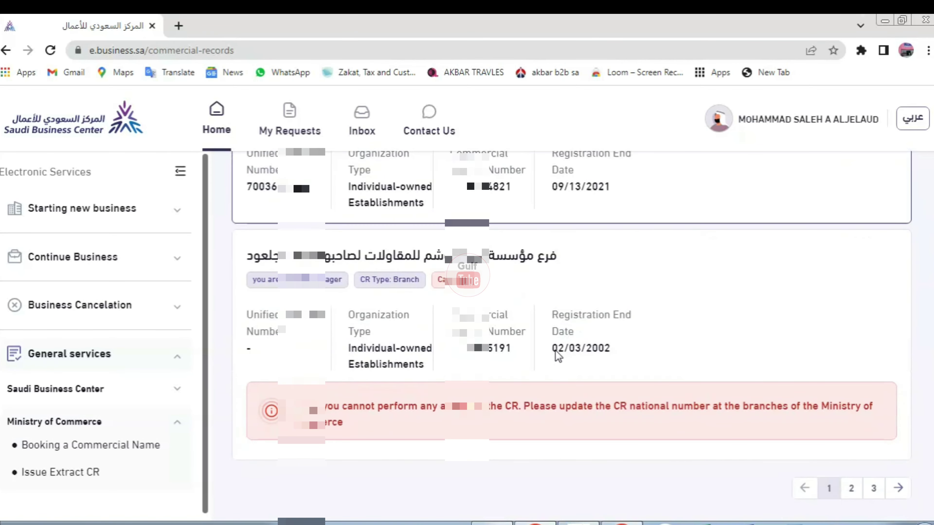
pyautogui.scroll(-2, 557, 350)
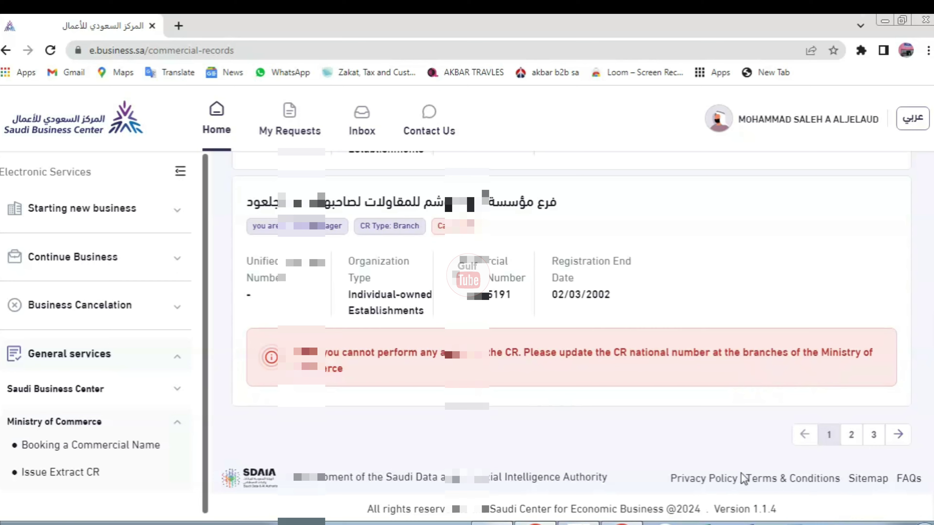
pyautogui.click(860, 434)
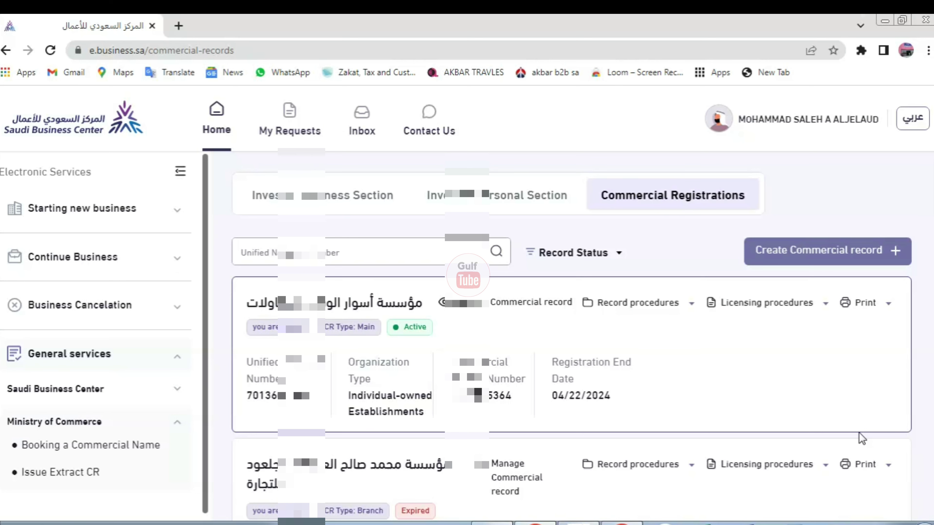
# Check the active record's 04/22/2024 end date and choose Renew This Cr from its Record procedures
pyautogui.scroll(-3, 536, 334)
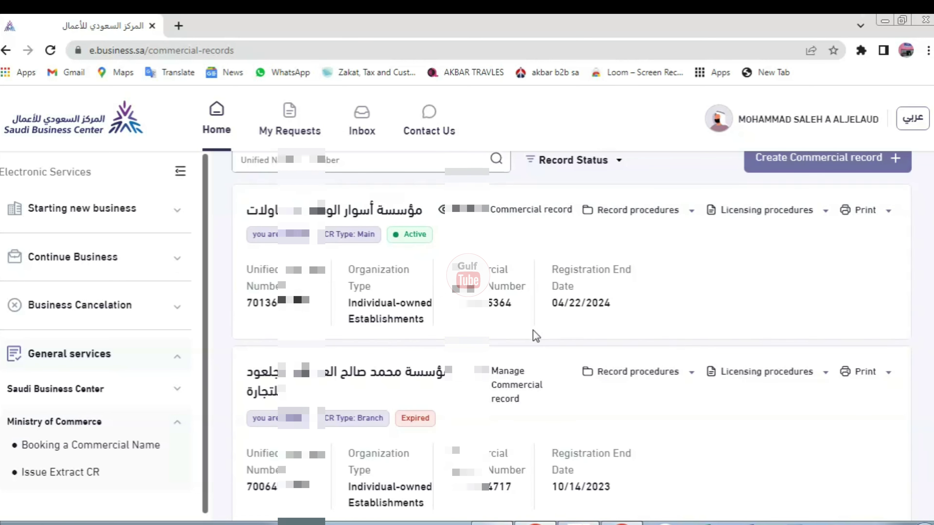
pyautogui.doubleClick(585, 306)
pyautogui.tripleClick(586, 306)
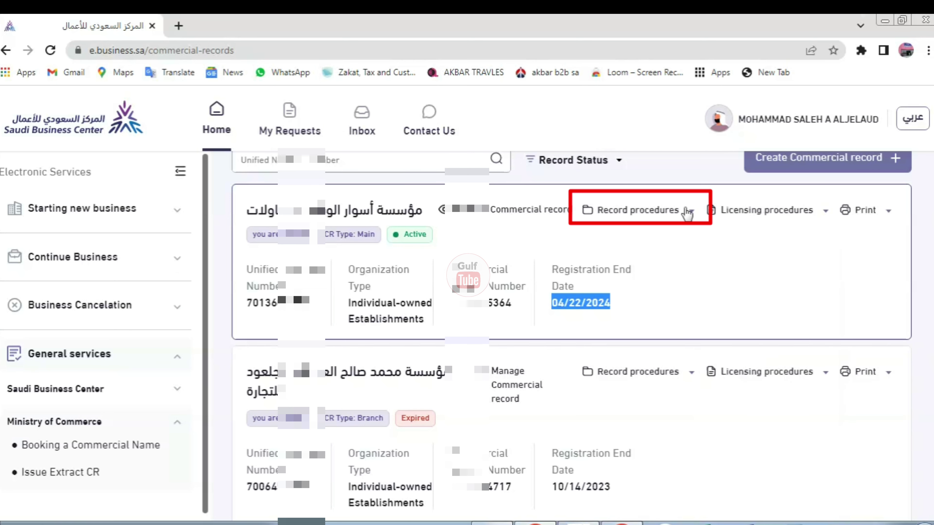
pyautogui.click(672, 211)
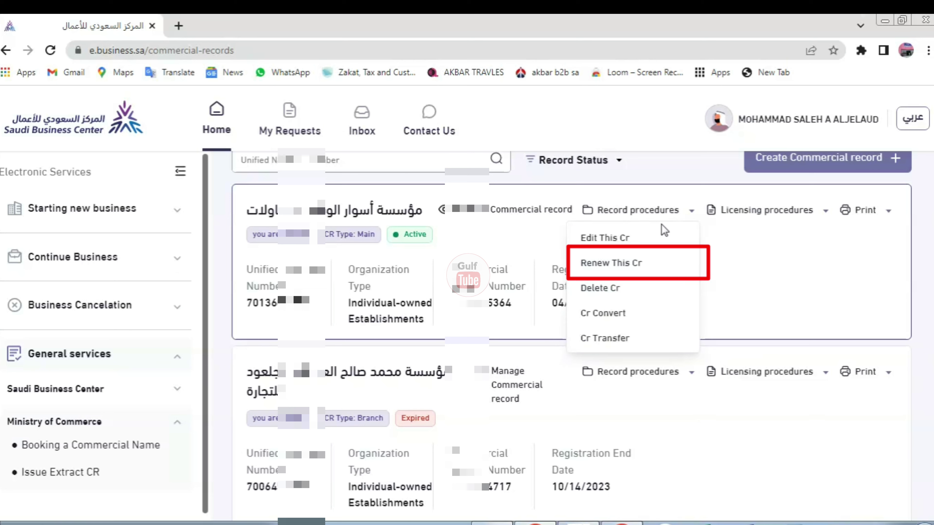
pyautogui.click(615, 271)
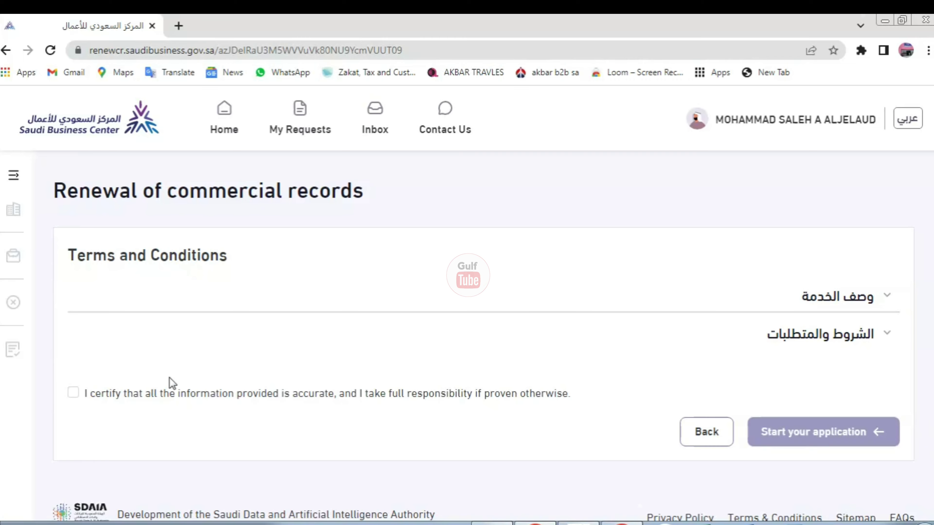
# Certify the terms, tick the establishment's registration for a 1-year renewal, and continue to the fees
pyautogui.click(73, 393)
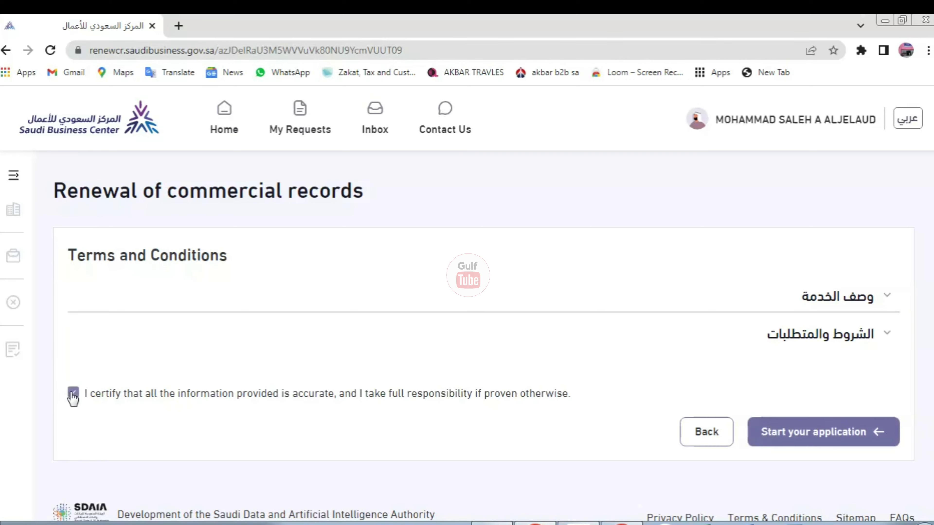
pyautogui.click(788, 438)
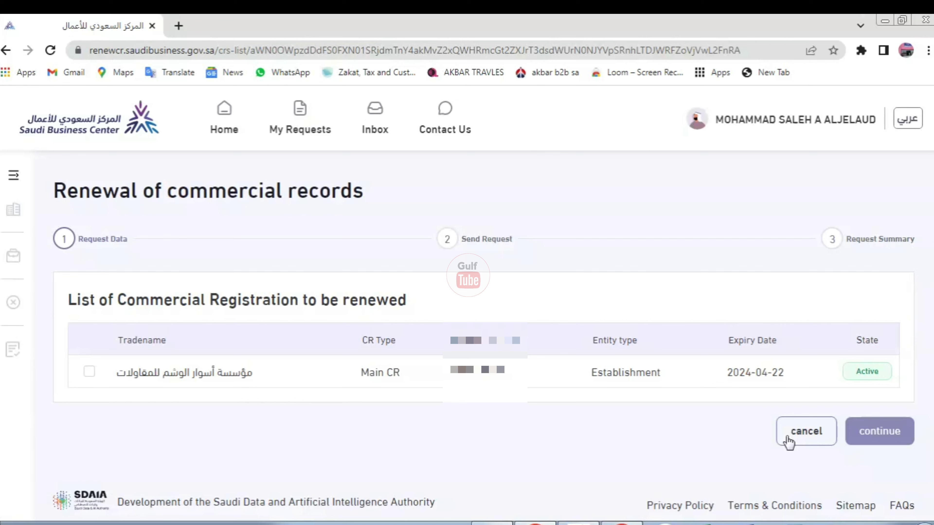
pyautogui.click(90, 373)
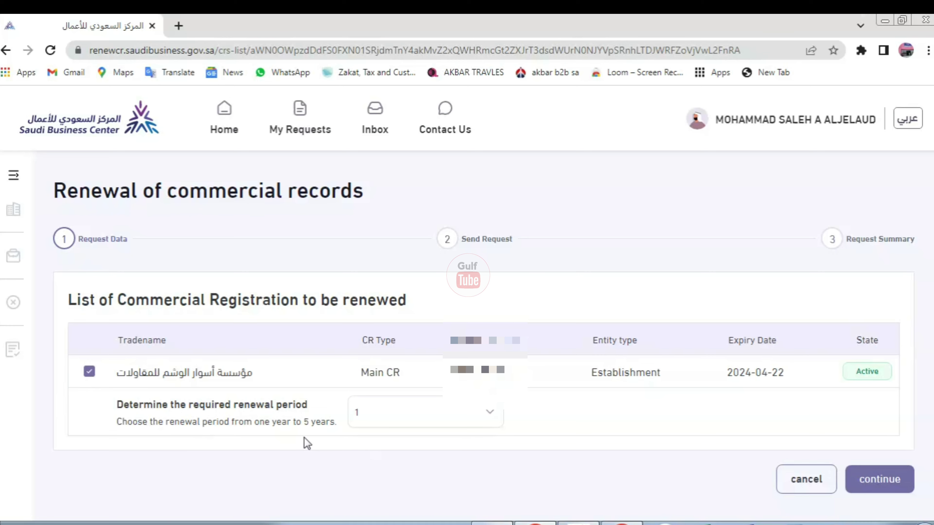
pyautogui.tripleClick(268, 428)
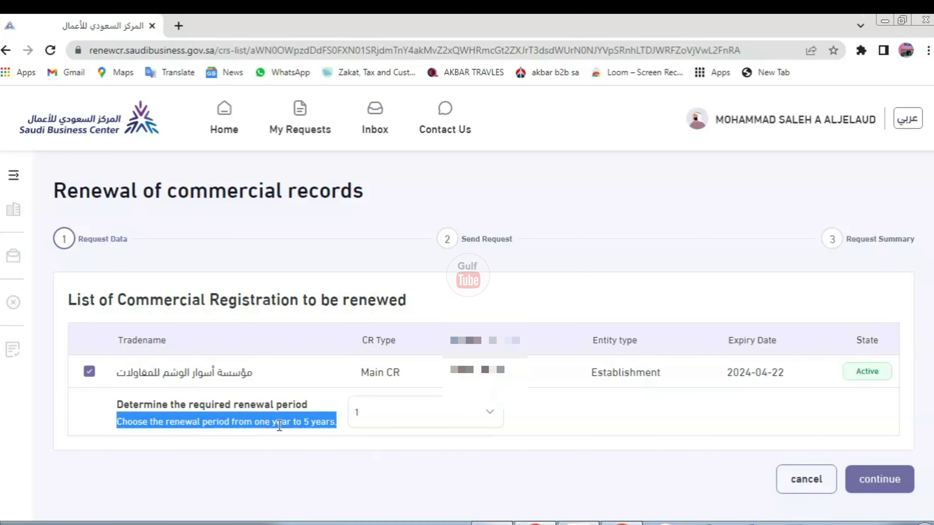
pyautogui.click(303, 421)
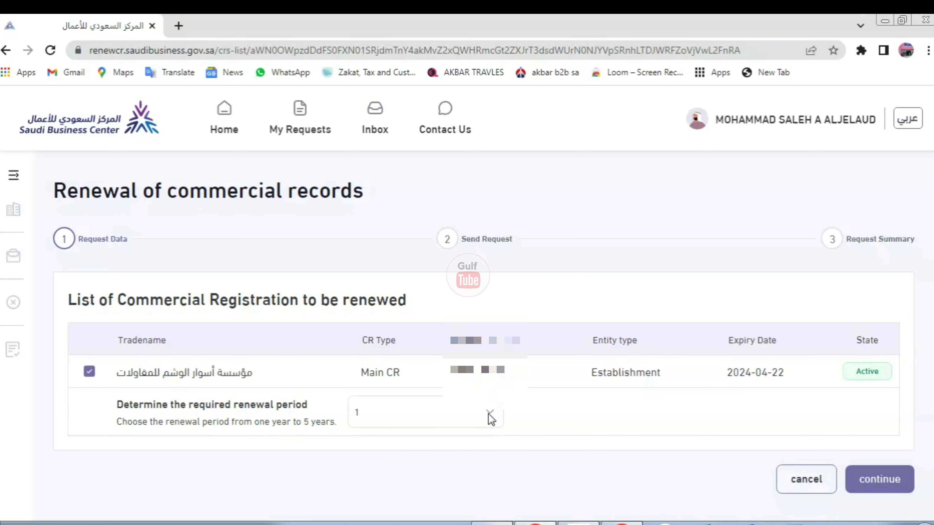
pyautogui.scroll(-2, 484, 409)
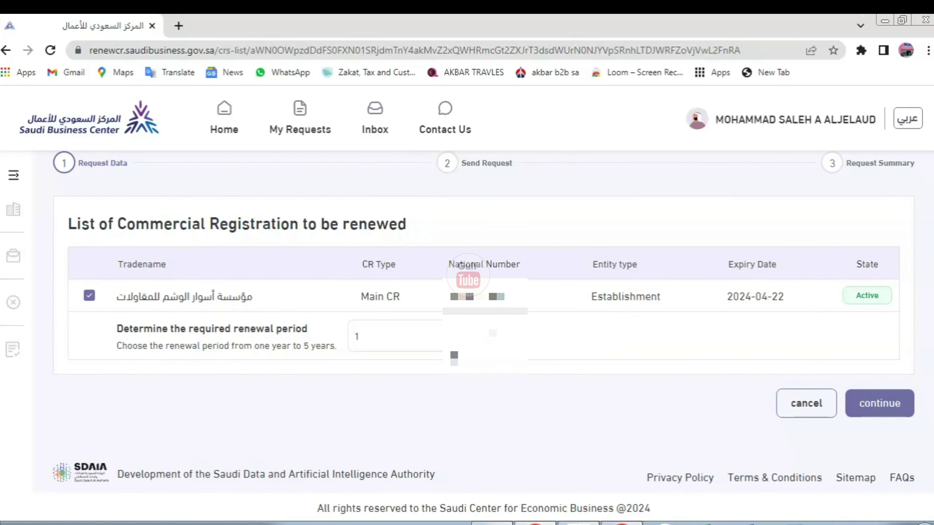
pyautogui.scroll(2, 455, 355)
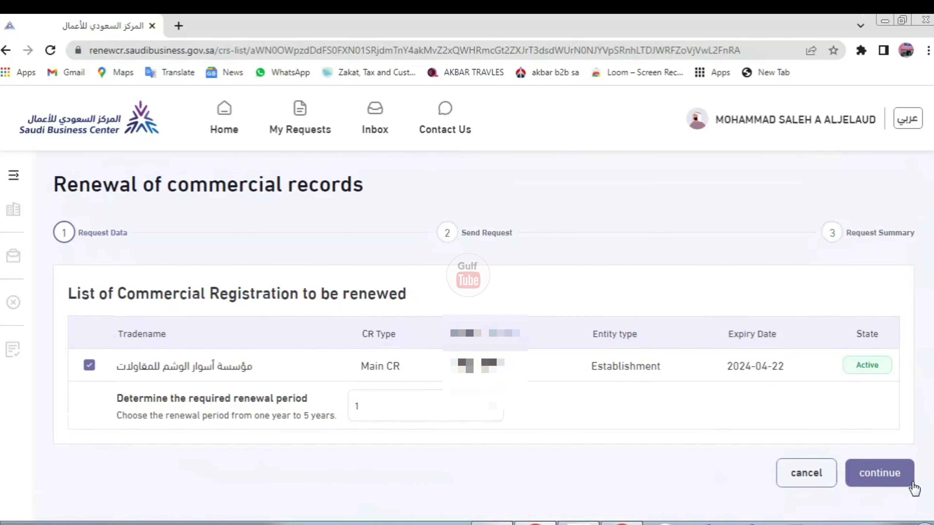
pyautogui.click(877, 475)
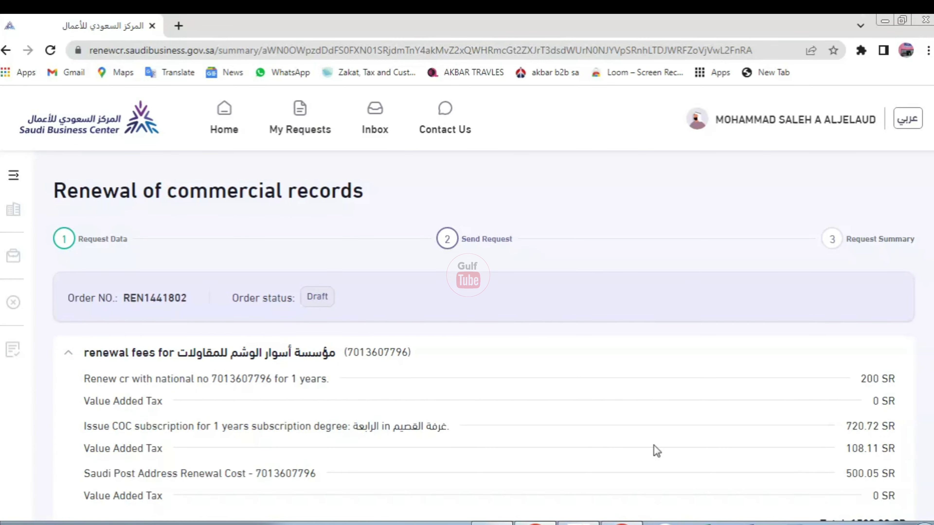
# Review the fees, including the 500.05 SR Saudi Post address cost, and send the 1528.88 SR request
pyautogui.scroll(-2, 658, 450)
pyautogui.scroll(-2, 653, 448)
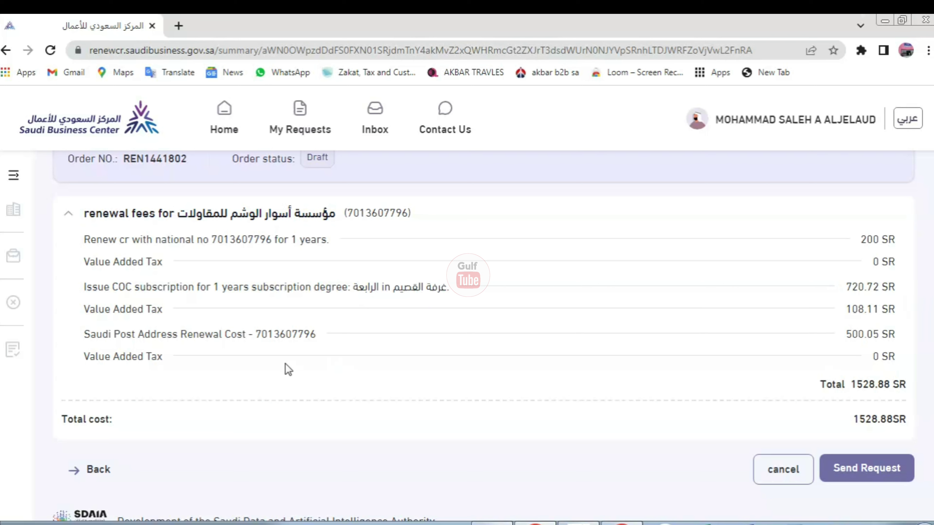
pyautogui.tripleClick(181, 331)
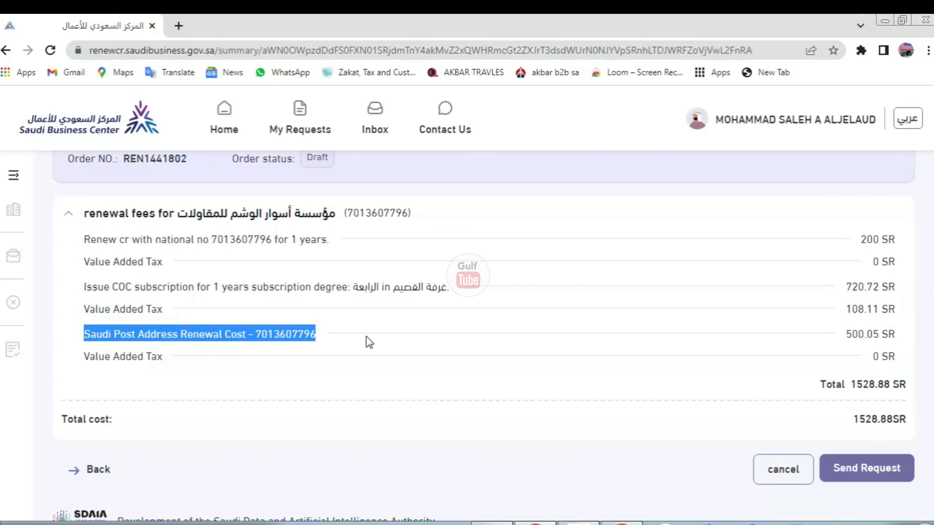
pyautogui.doubleClick(860, 334)
pyautogui.scroll(-1, 570, 364)
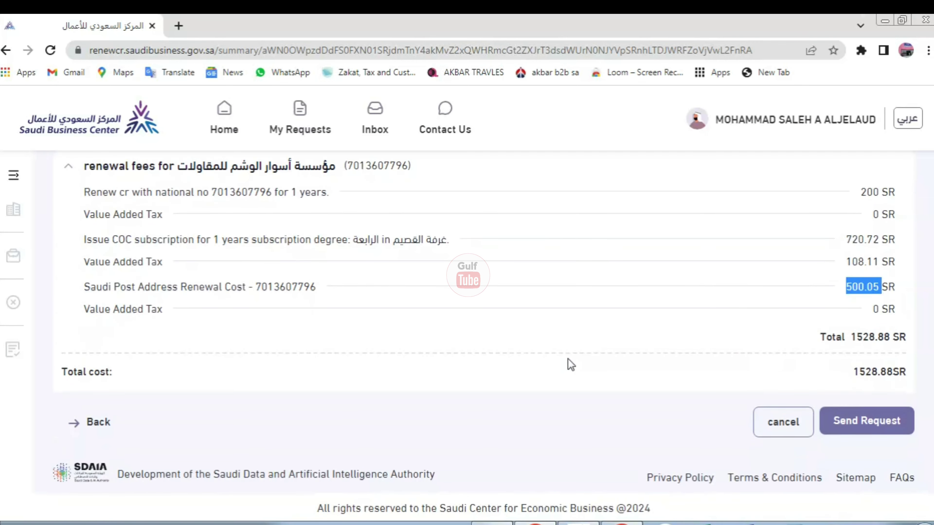
pyautogui.click(872, 423)
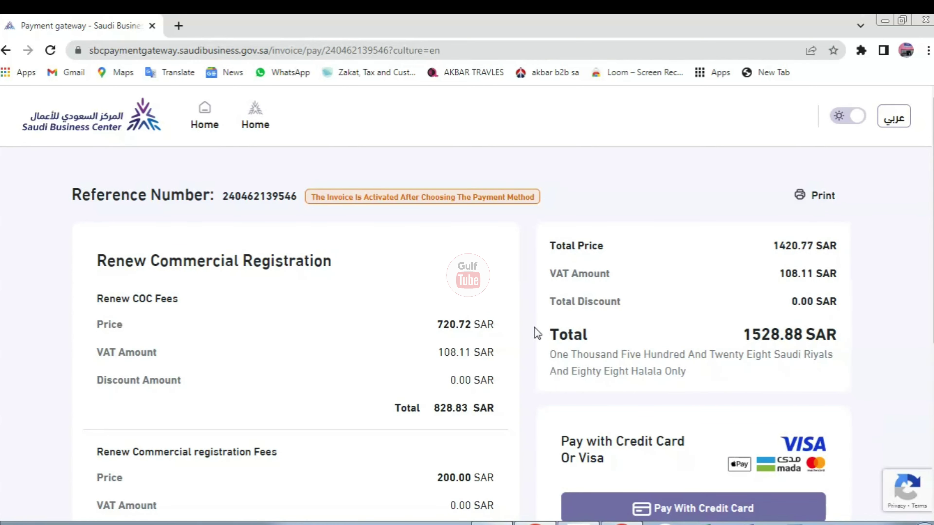
# Choose Pay With Credit Card for the 1528.88 SAR invoice
pyautogui.scroll(-3, 531, 330)
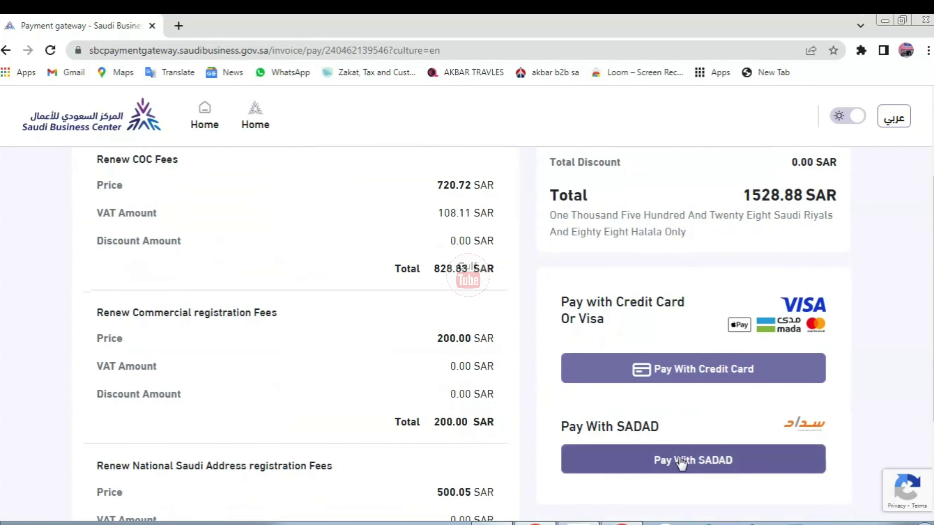
pyautogui.click(649, 372)
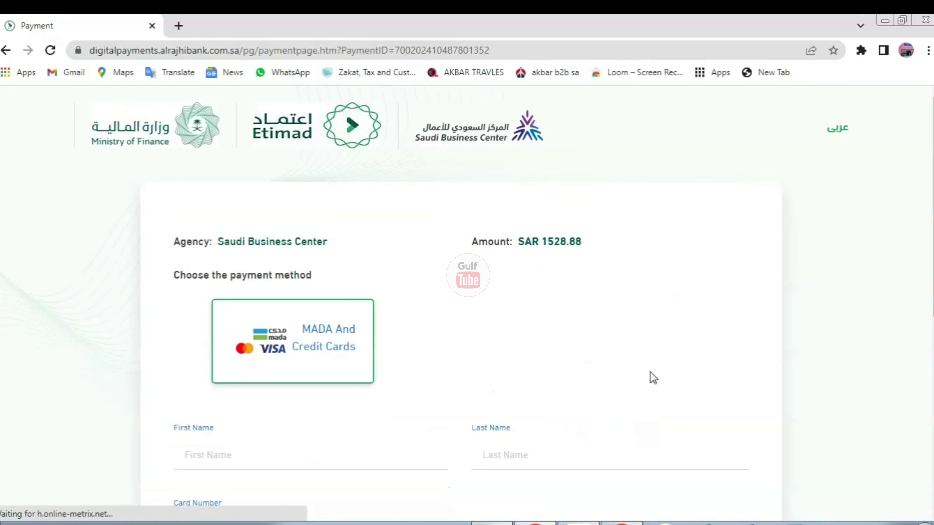
# Fill the cardholder's first name and card fields from a saved Chrome card
pyautogui.scroll(-3, 650, 371)
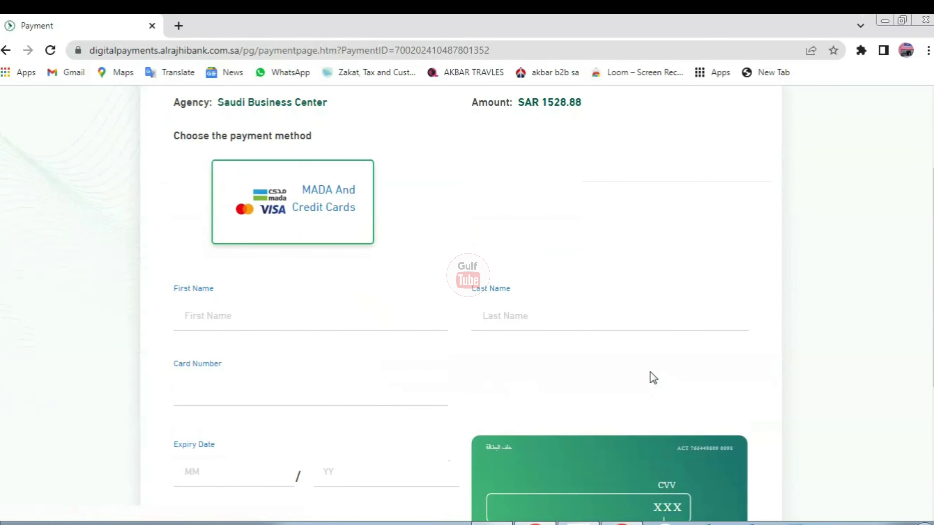
pyautogui.scroll(-3, 651, 373)
pyautogui.click(301, 183)
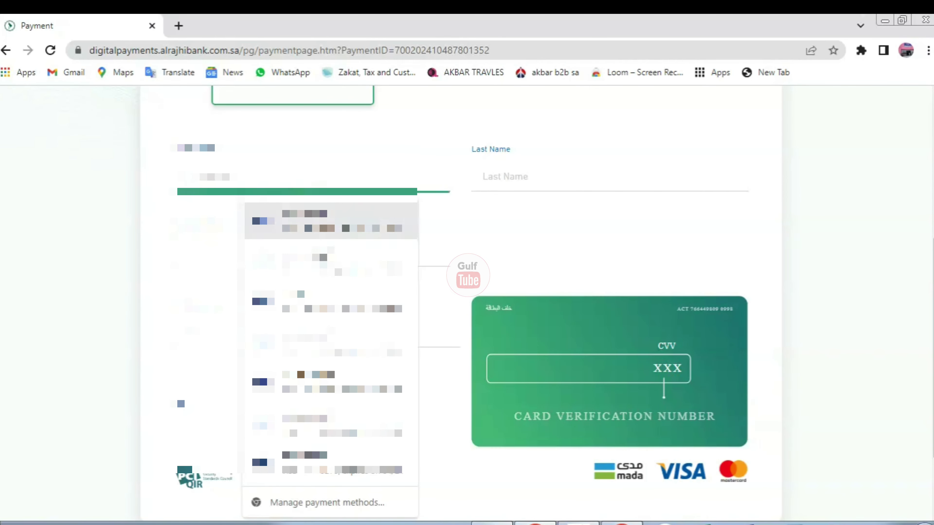
pyautogui.click(323, 261)
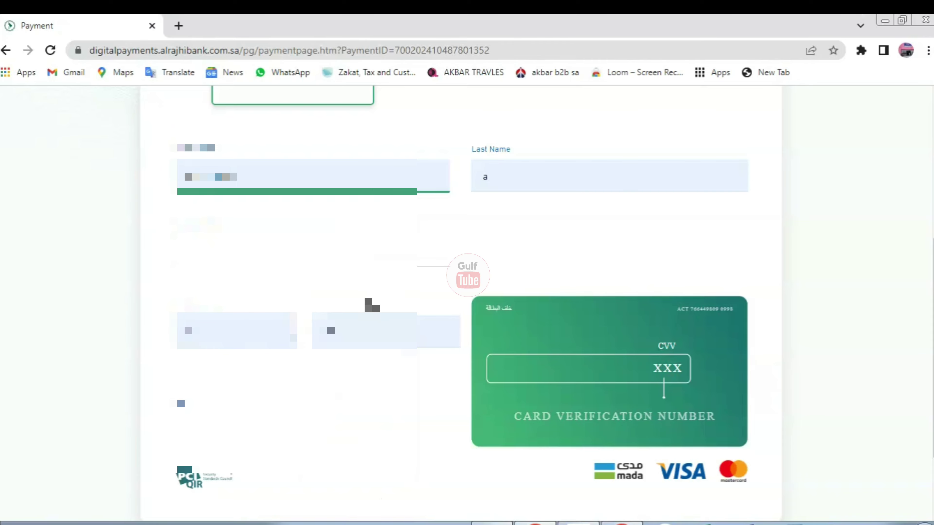
pyautogui.click(367, 329)
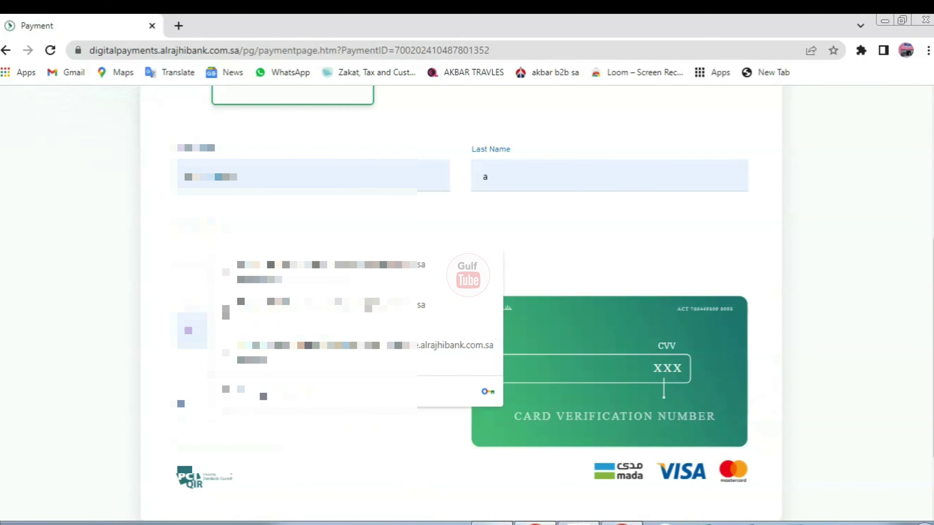
pyautogui.click(330, 329)
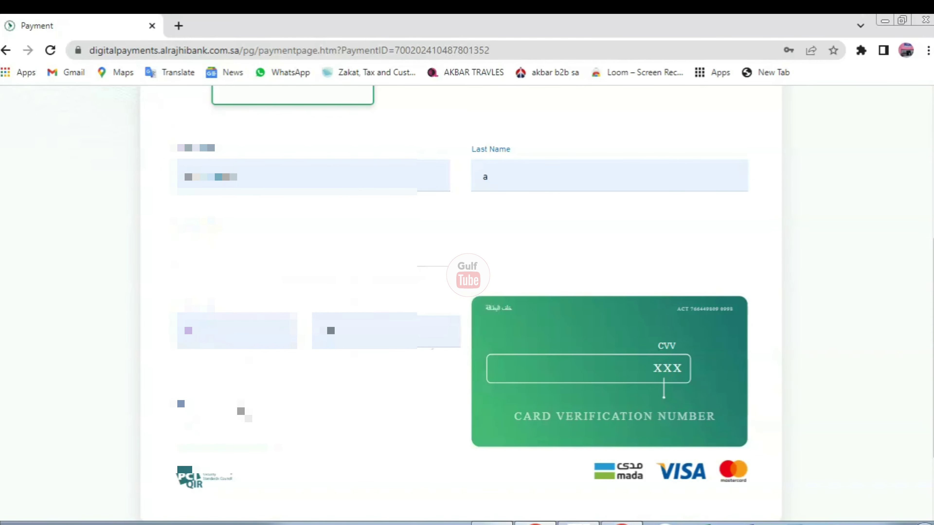
# Enter the card number and submit the SAR 1528.88 payment with Pay
pyautogui.scroll(3, 278, 387)
pyautogui.scroll(-3, 278, 388)
pyautogui.scroll(2, 278, 389)
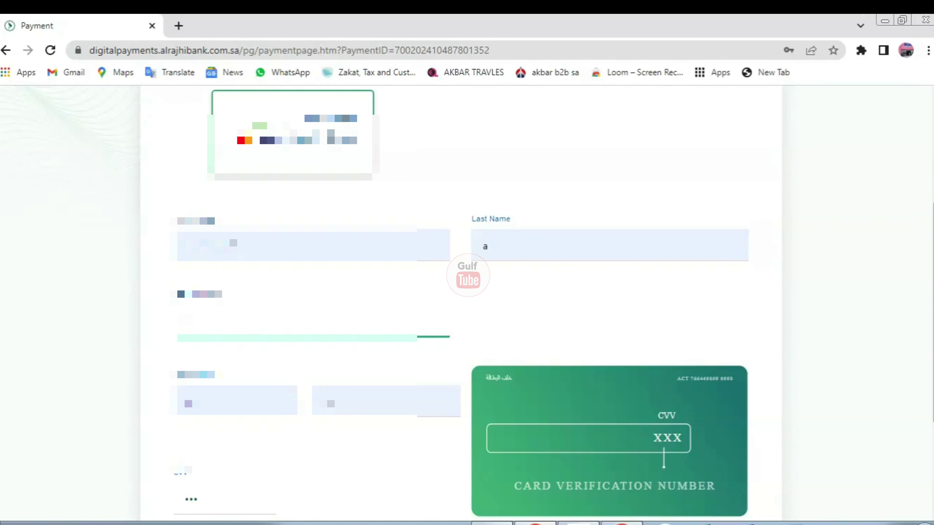
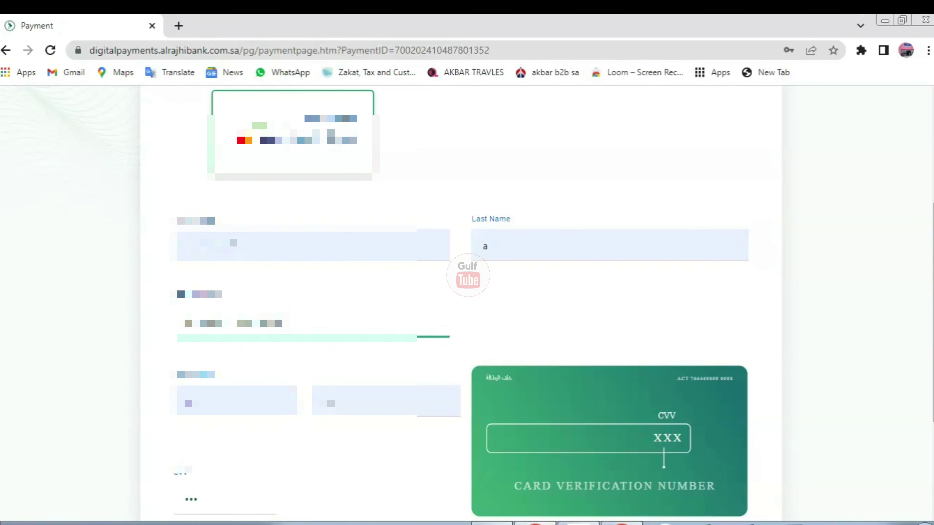
pyautogui.scroll(-5, 532, 411)
pyautogui.click(720, 483)
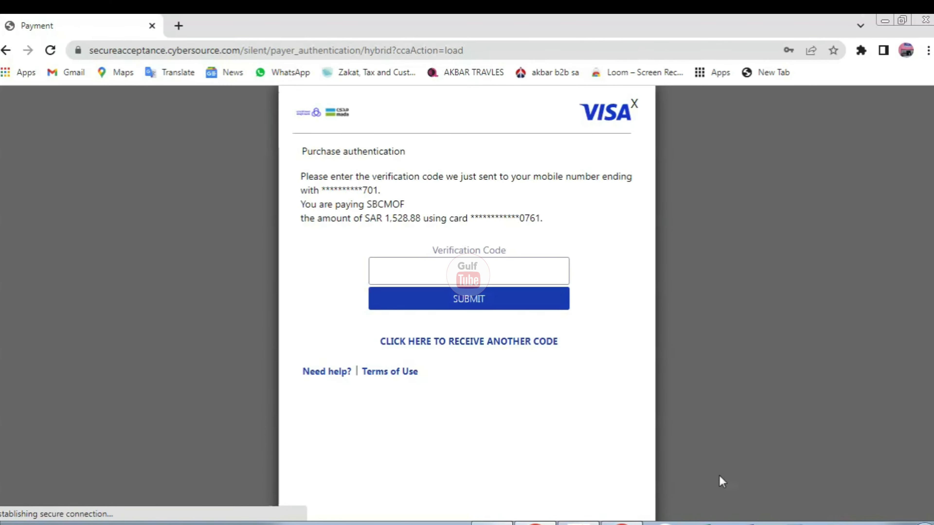
# Enter the SMS verification code in the Visa authentication form and submit it
pyautogui.click(439, 279)
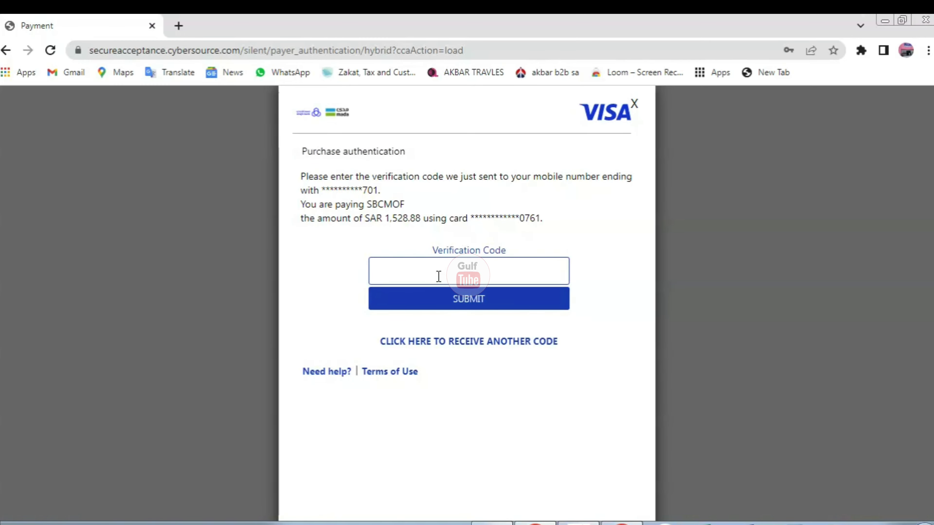
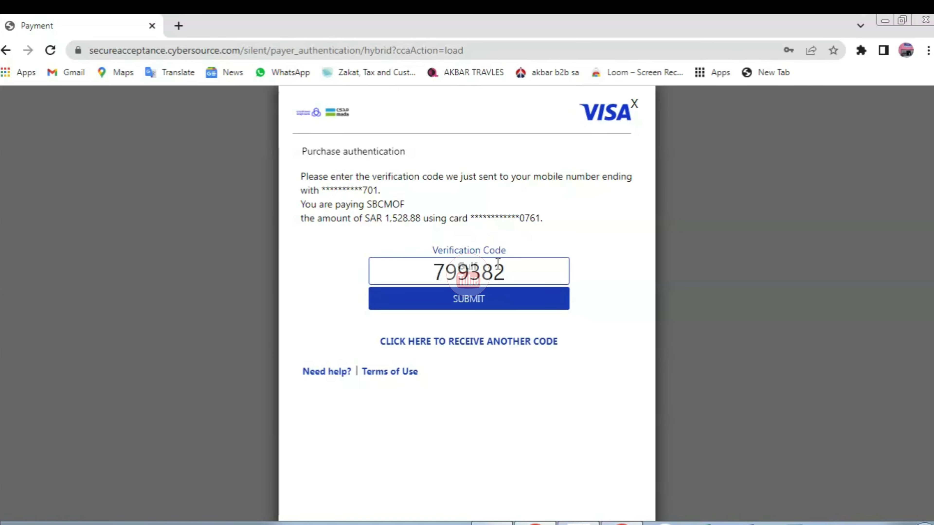
pyautogui.click(481, 299)
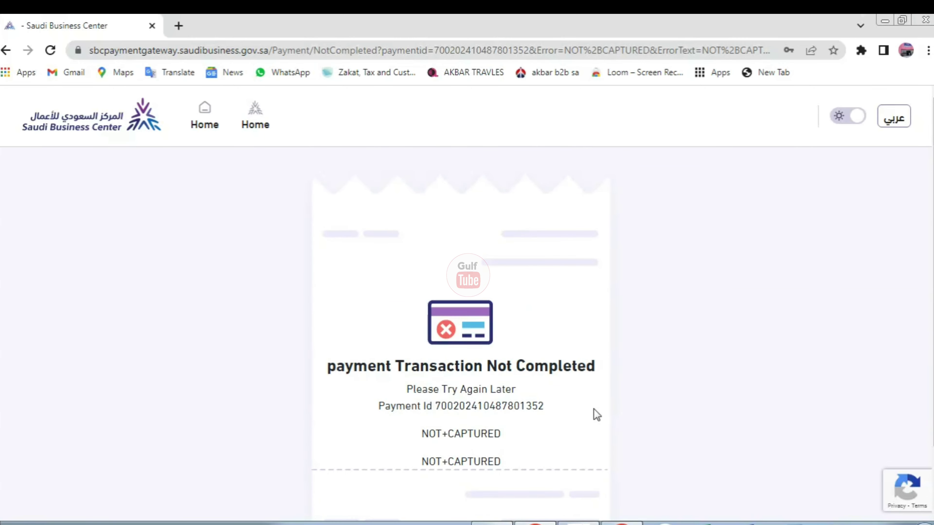
# Go back past the Session timed out page to the 1528.88 SAR invoice and choose credit card payment again
pyautogui.click(6, 51)
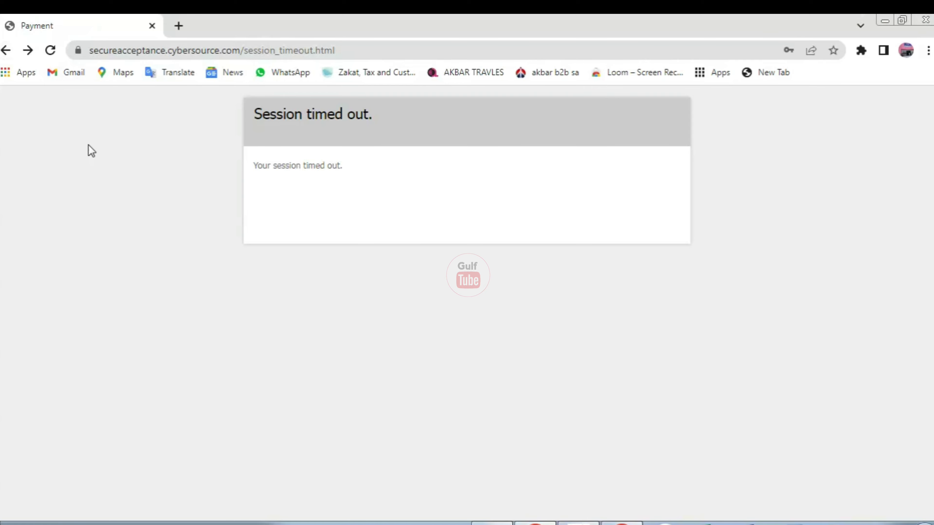
pyautogui.click(6, 51)
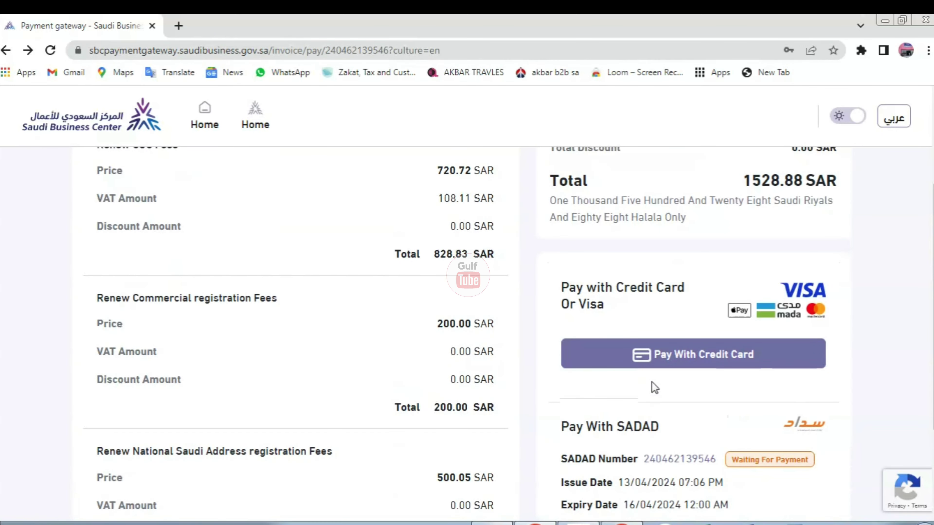
pyautogui.click(655, 360)
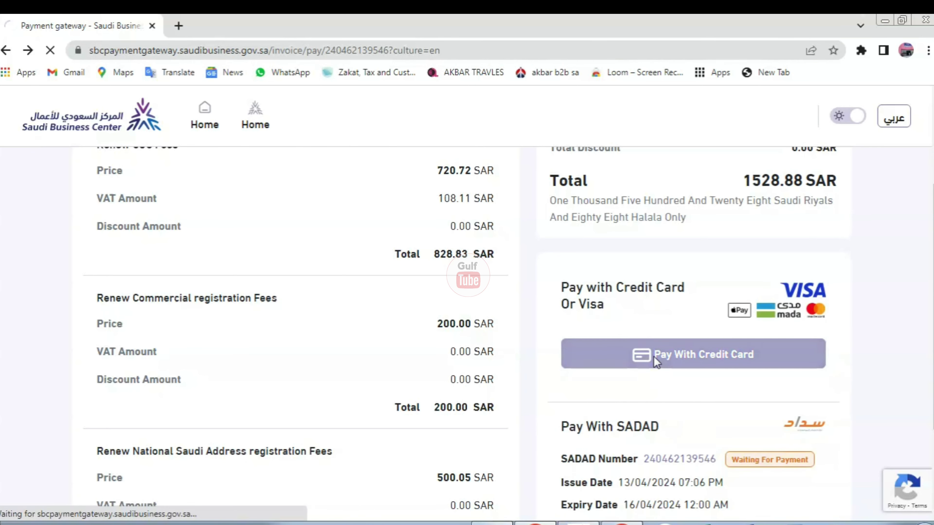
# Autofill the saved cardholder and card details in the Al Rajhi card form and submit the payment
pyautogui.scroll(-5, 246, 349)
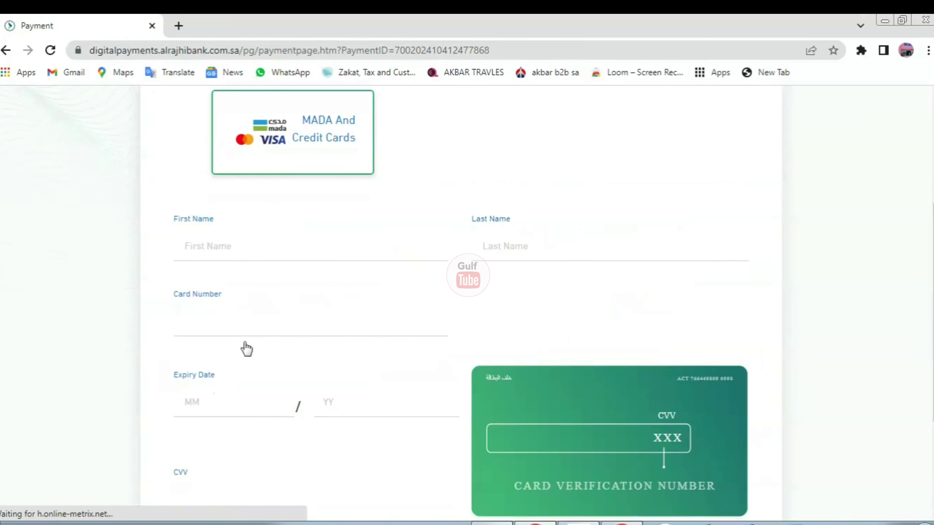
pyautogui.click(224, 327)
pyautogui.scroll(-2, 225, 327)
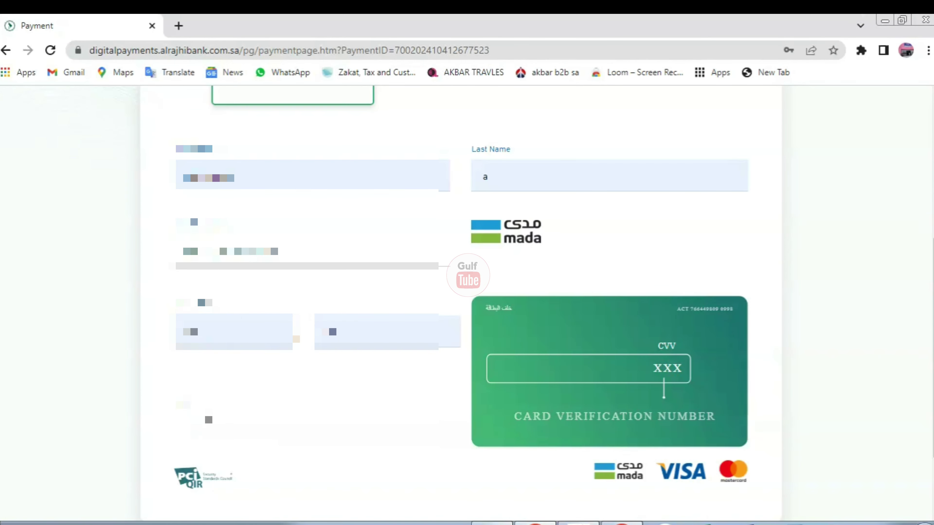
pyautogui.scroll(-3, 318, 408)
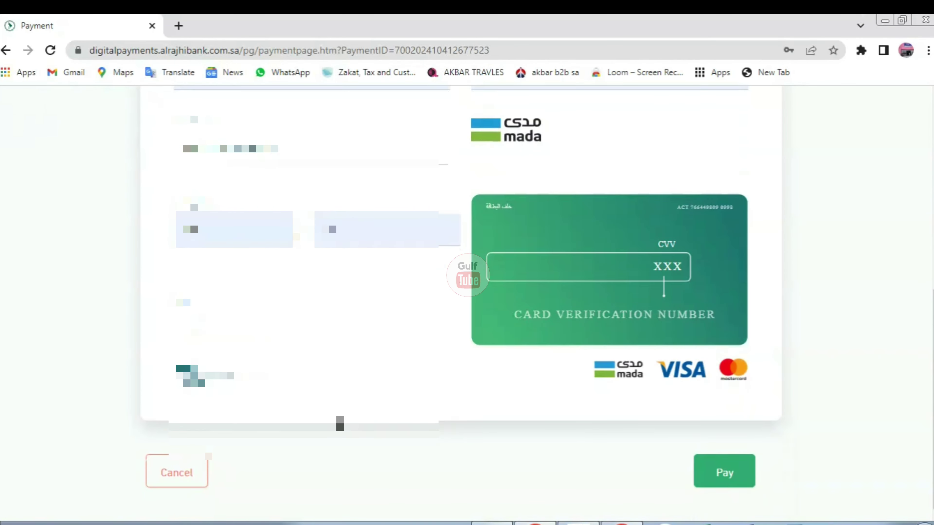
pyautogui.scroll(2, 719, 477)
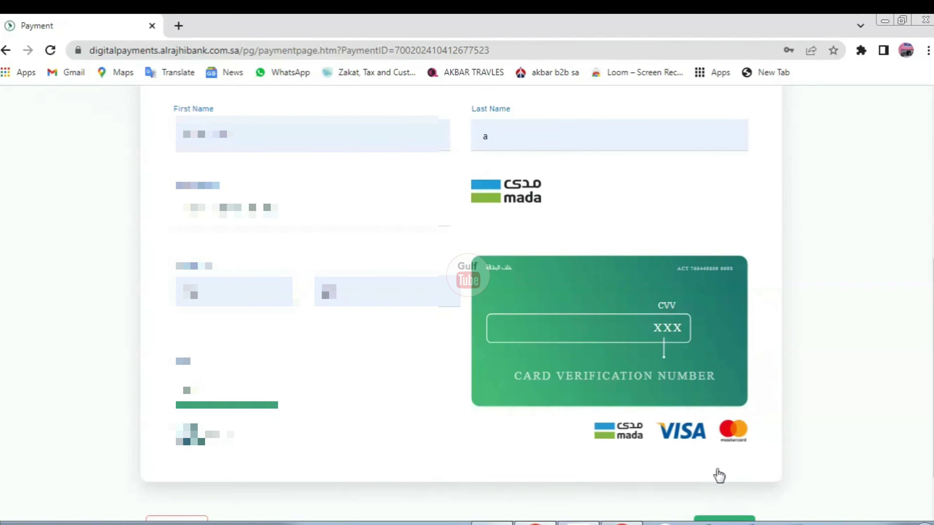
pyautogui.scroll(-2, 725, 477)
pyautogui.click(728, 474)
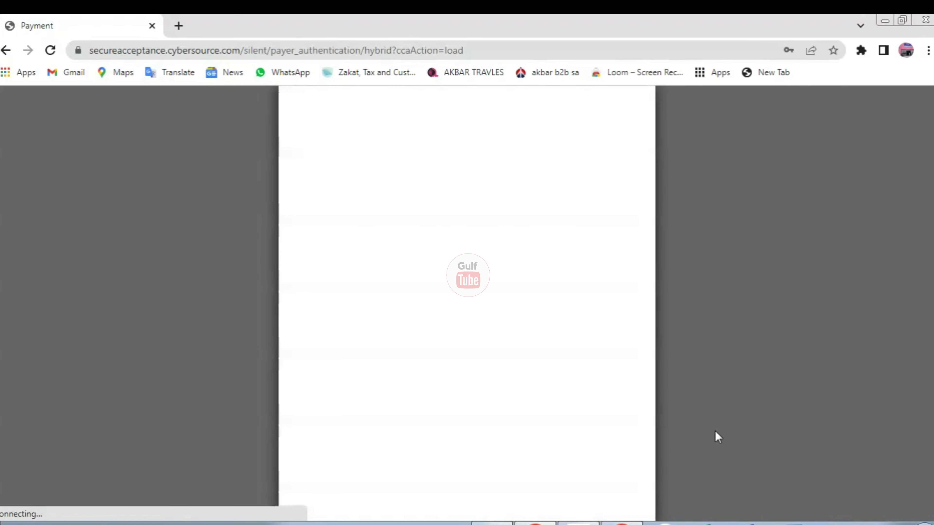
# Enter the SMS verification code for the 1,528.88 SAR purchase and submit it
pyautogui.click(473, 268)
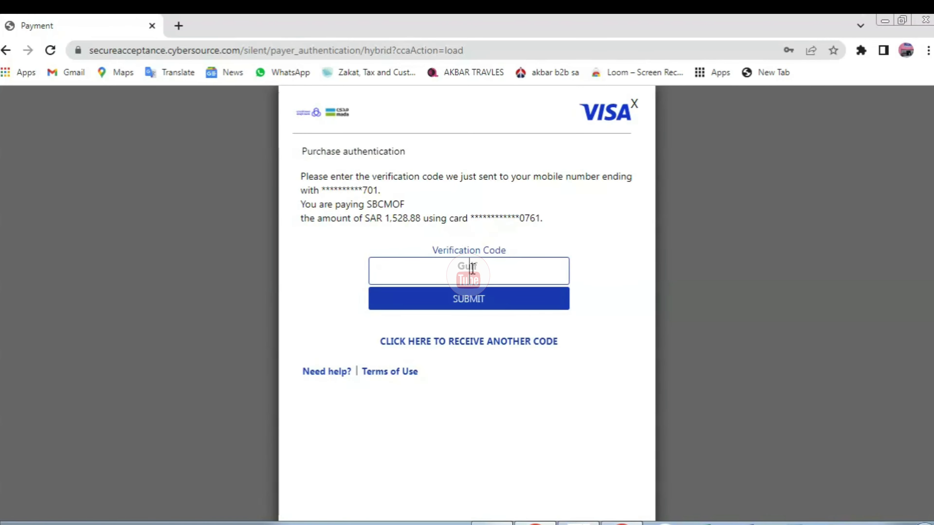
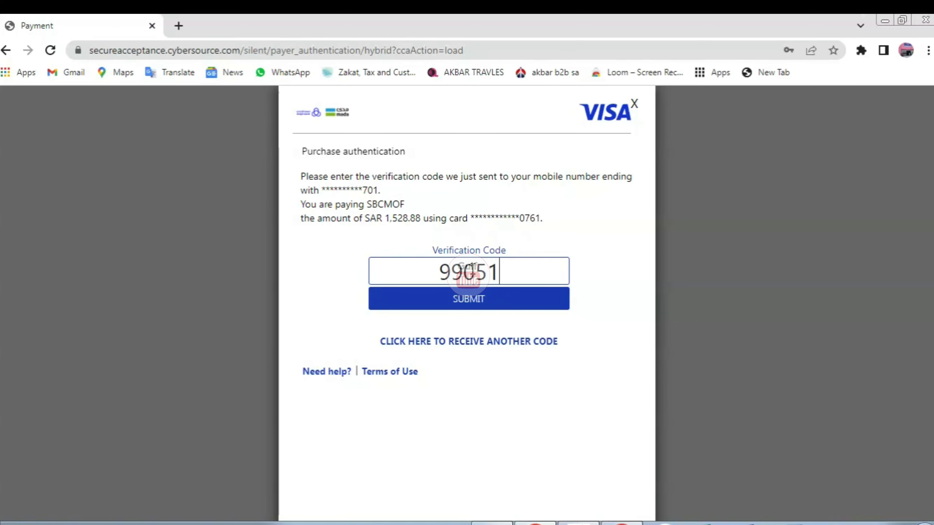
pyautogui.click(465, 300)
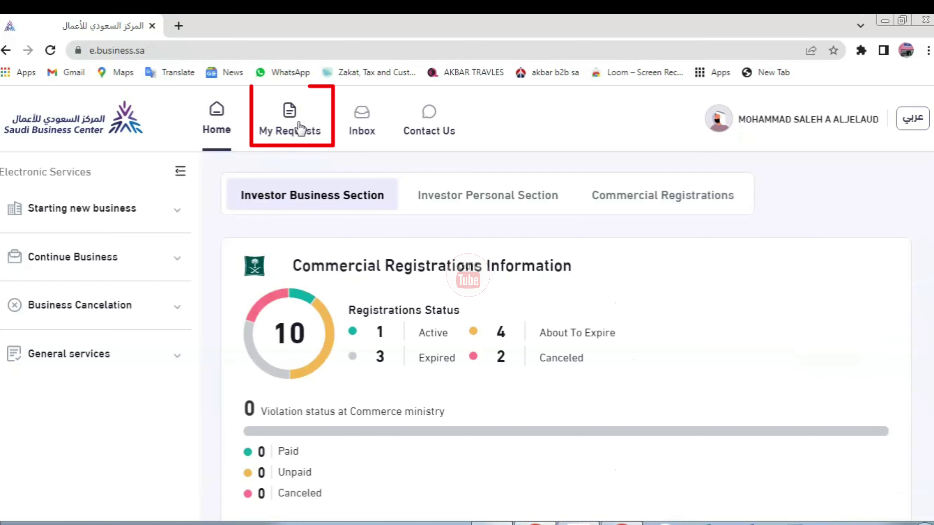
# Open My Requests and reload it so the renewal shows Waiting for Entity
pyautogui.click(300, 128)
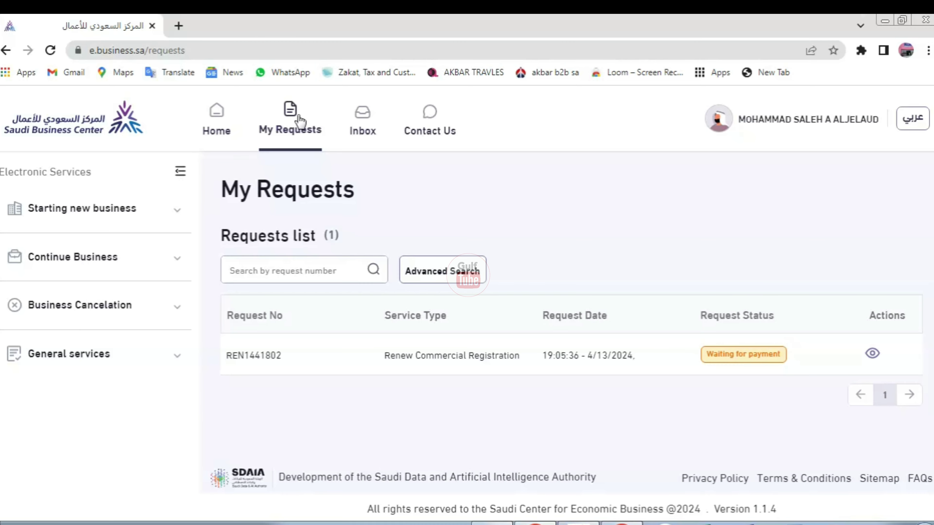
pyautogui.rightClick(600, 233)
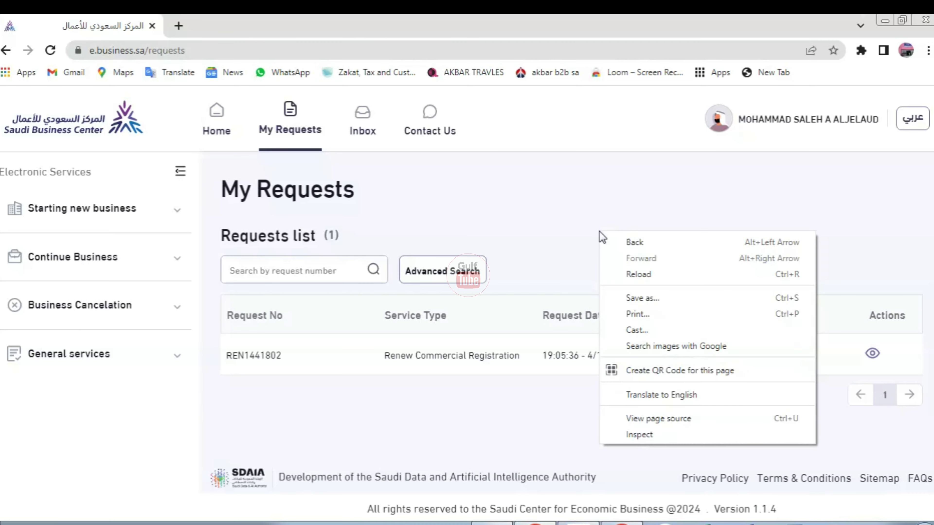
pyautogui.click(638, 275)
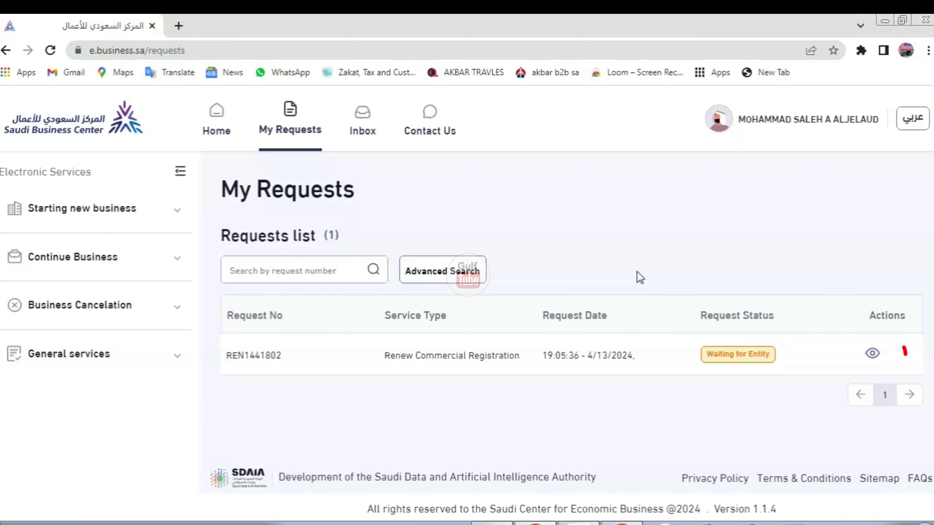
# Review the renewal request's invoice with the 13/04/2024 card payment, then return to its summary
pyautogui.click(873, 354)
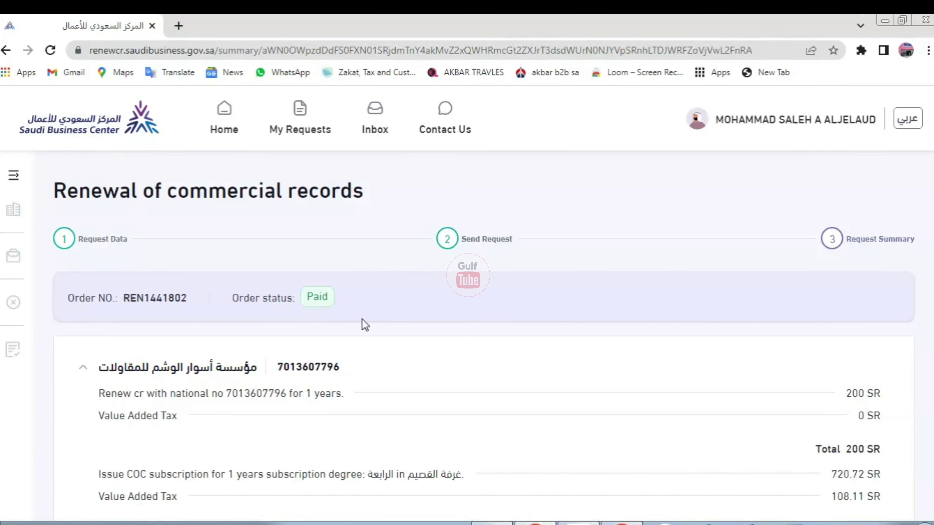
pyautogui.scroll(-5, 364, 324)
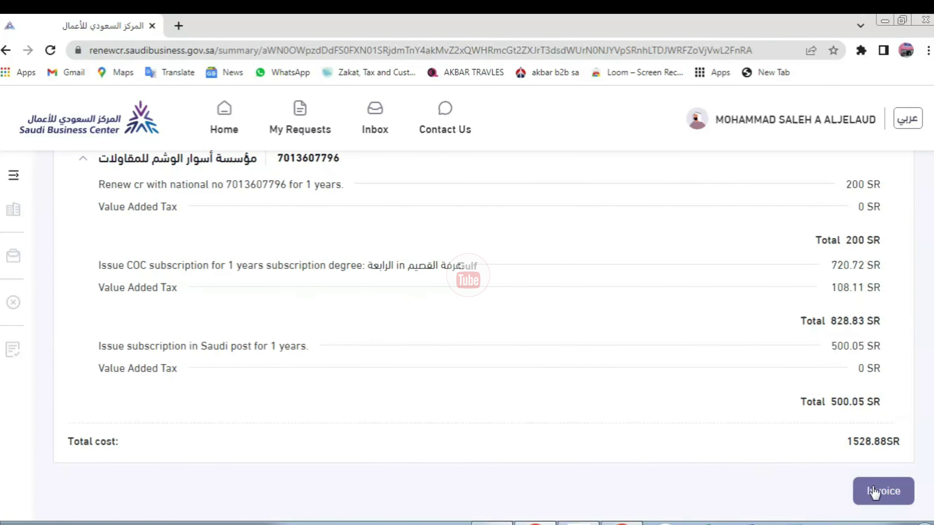
pyautogui.scroll(-3, 840, 501)
pyautogui.click(886, 378)
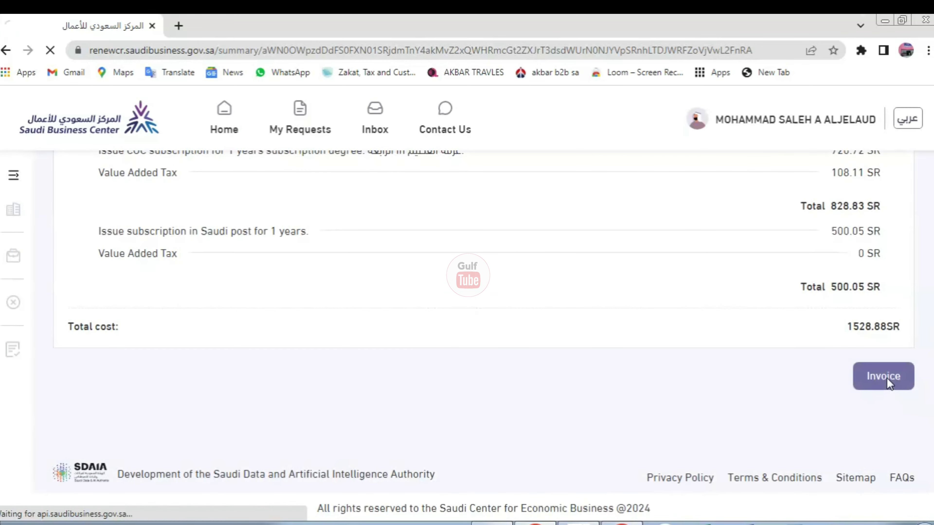
pyautogui.scroll(-7, 882, 390)
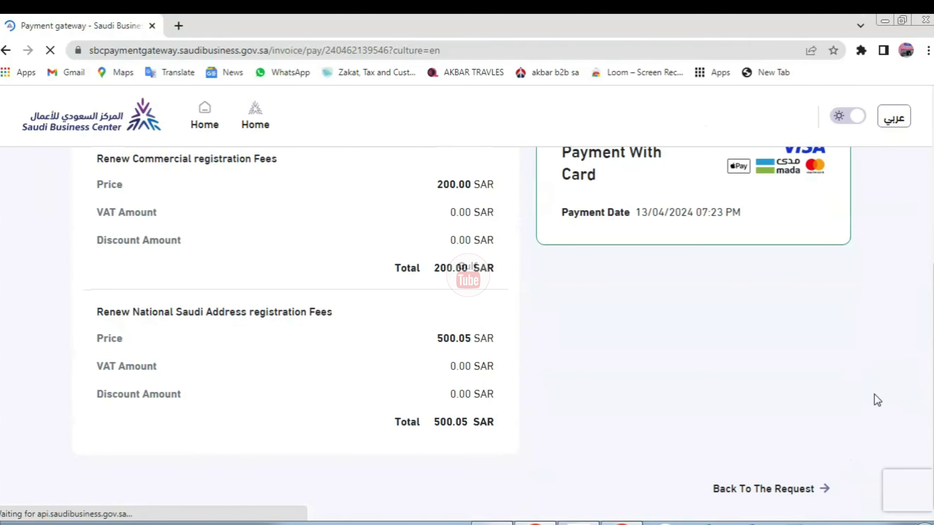
pyautogui.scroll(7, 874, 394)
pyautogui.scroll(-5, 874, 394)
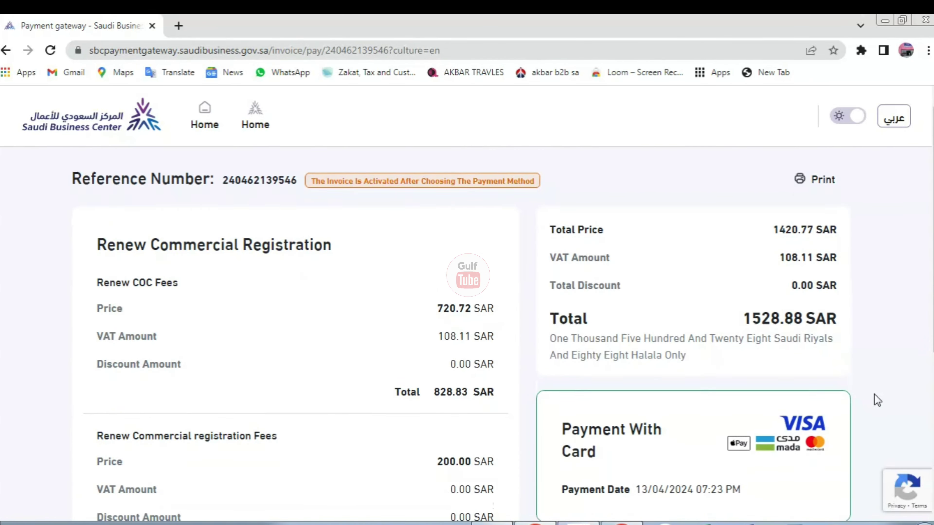
pyautogui.scroll(-2, 874, 395)
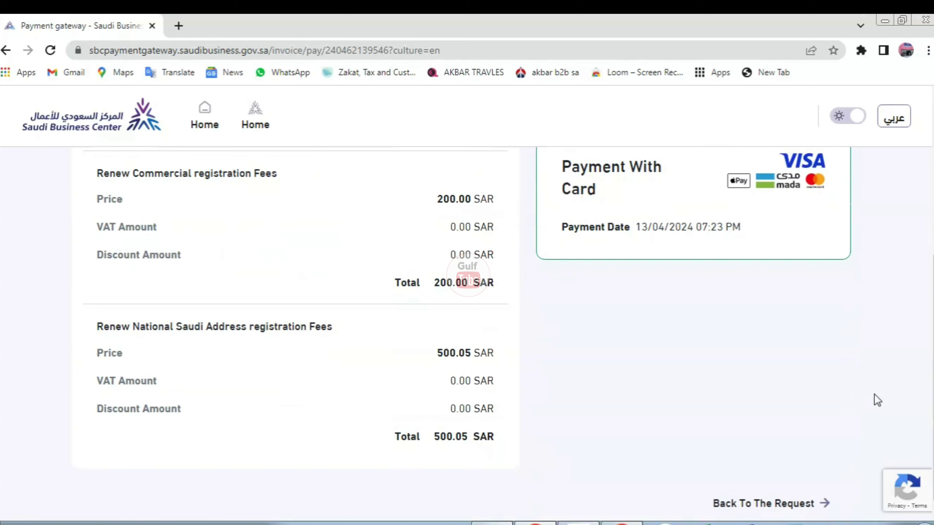
pyautogui.click(772, 490)
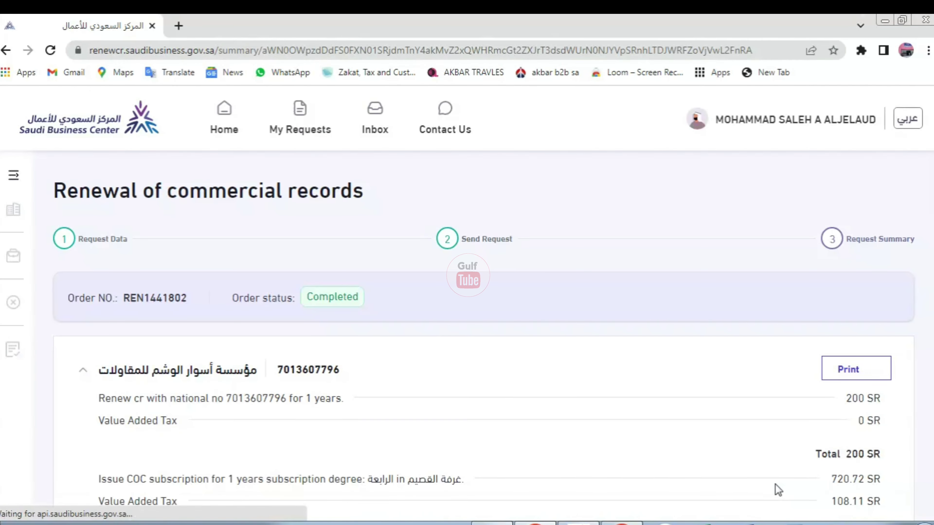
# Print the completed renewal summary with its three fees totalling 1528.88 SR
pyautogui.scroll(-5, 729, 276)
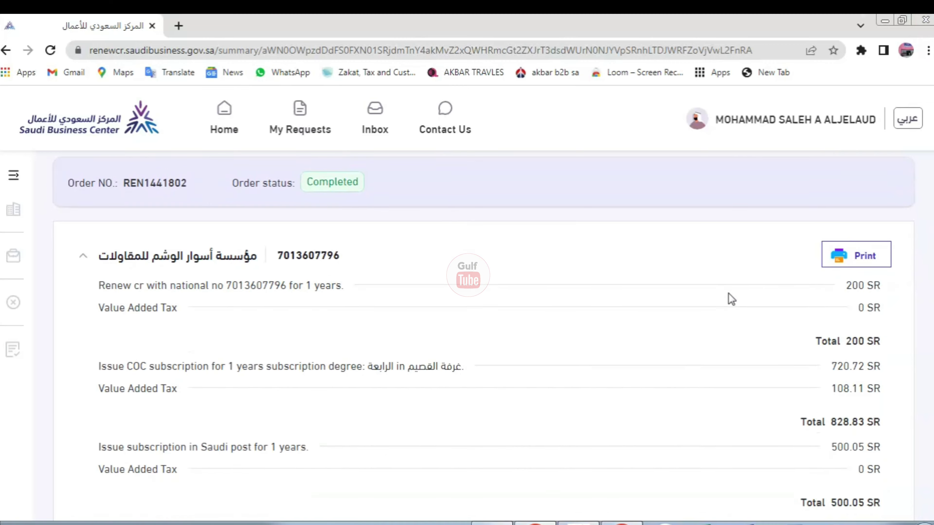
pyautogui.scroll(-3, 734, 317)
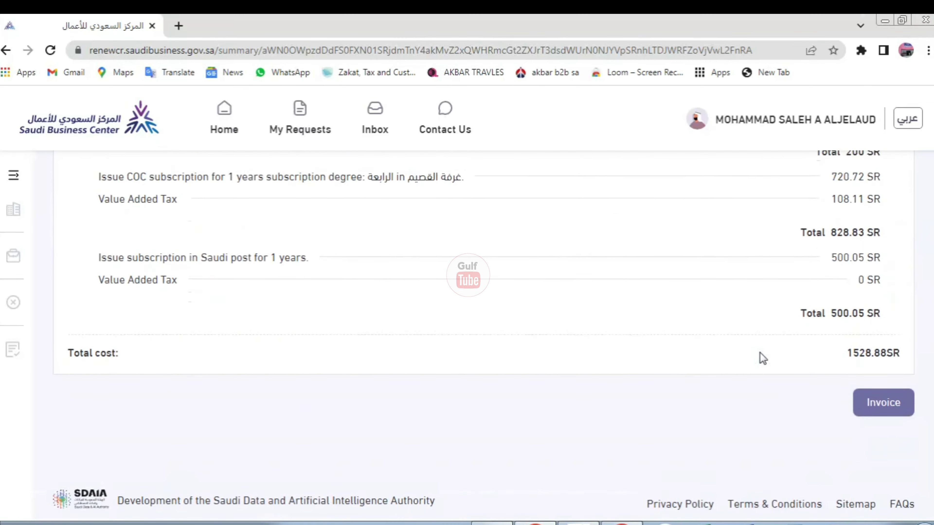
pyautogui.scroll(7, 828, 317)
pyautogui.click(857, 325)
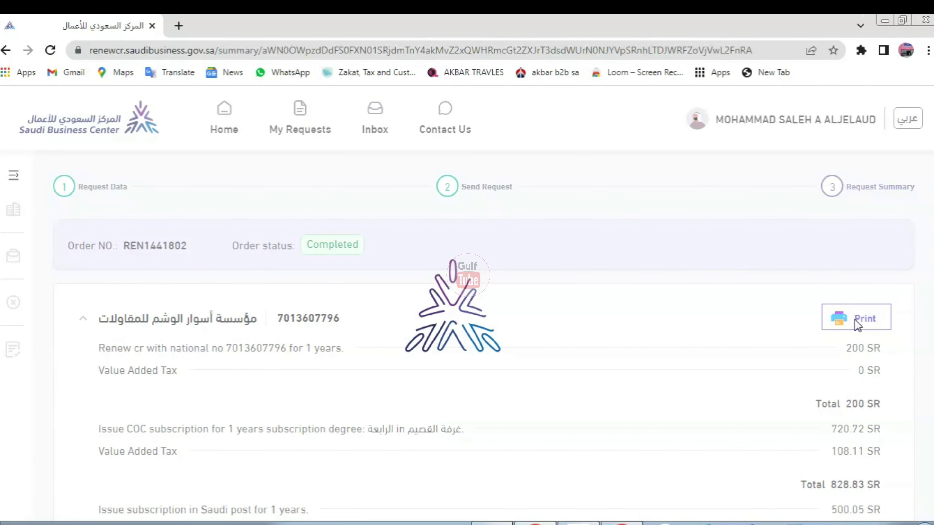